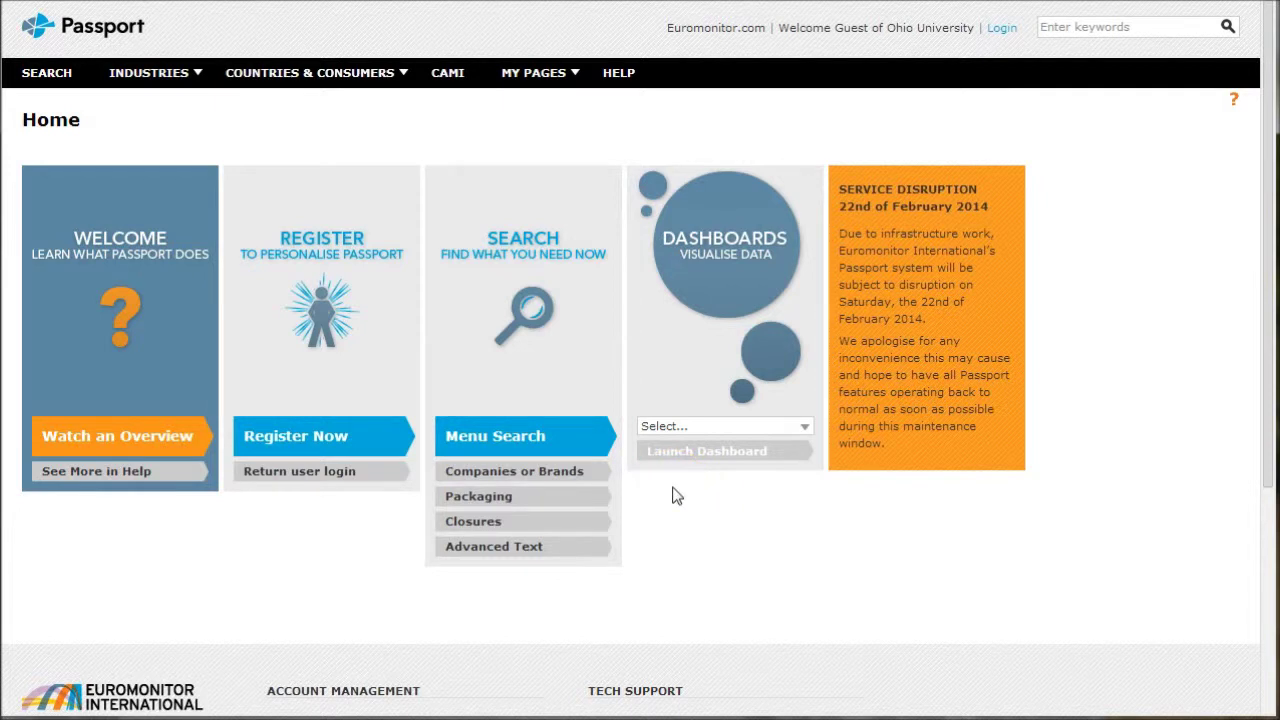
Step: From the Consumer Foodservice industry page, run a Search Tree search for 'Consumer Foodservice by Type'
left_click(1060, 25)
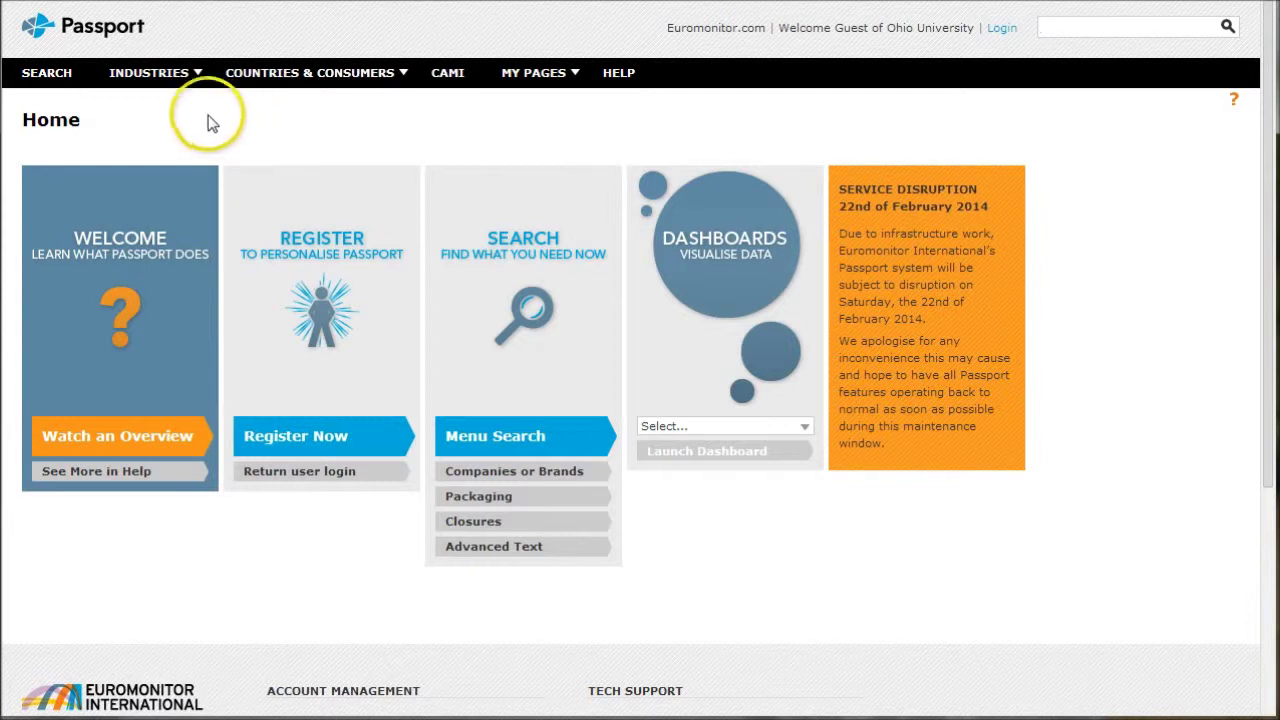
mouse_move(165, 70)
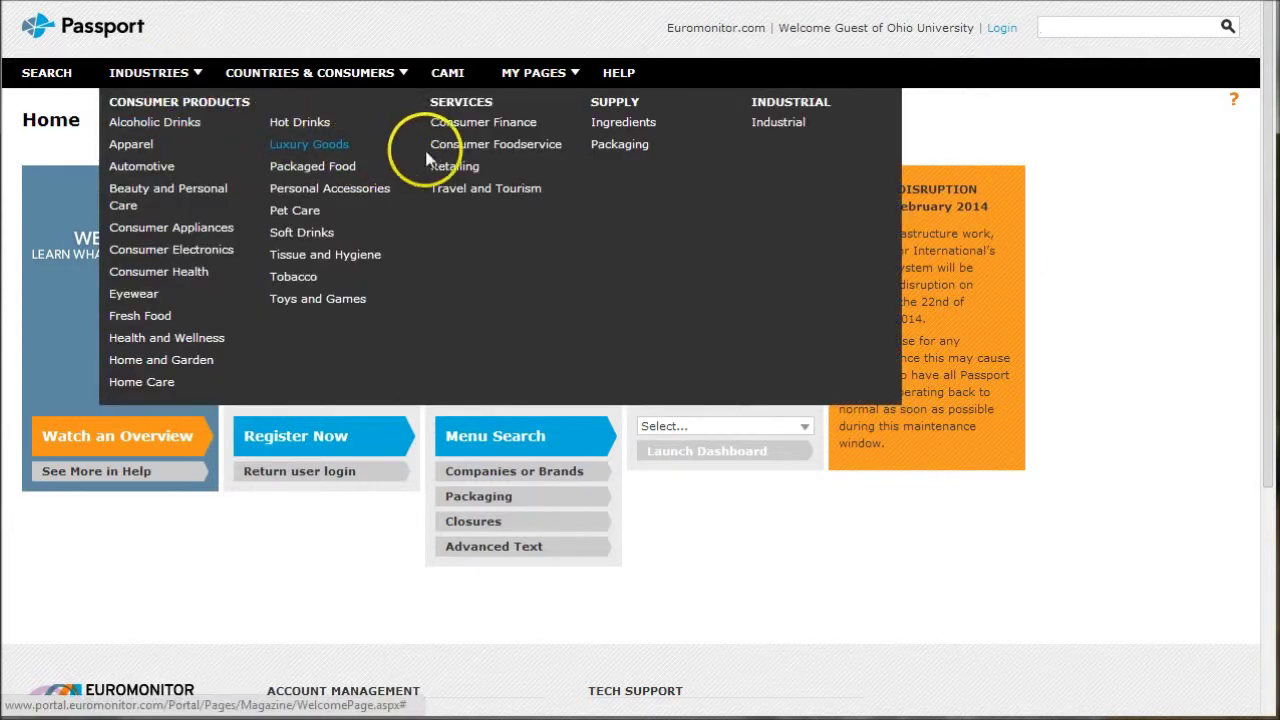
left_click(529, 150)
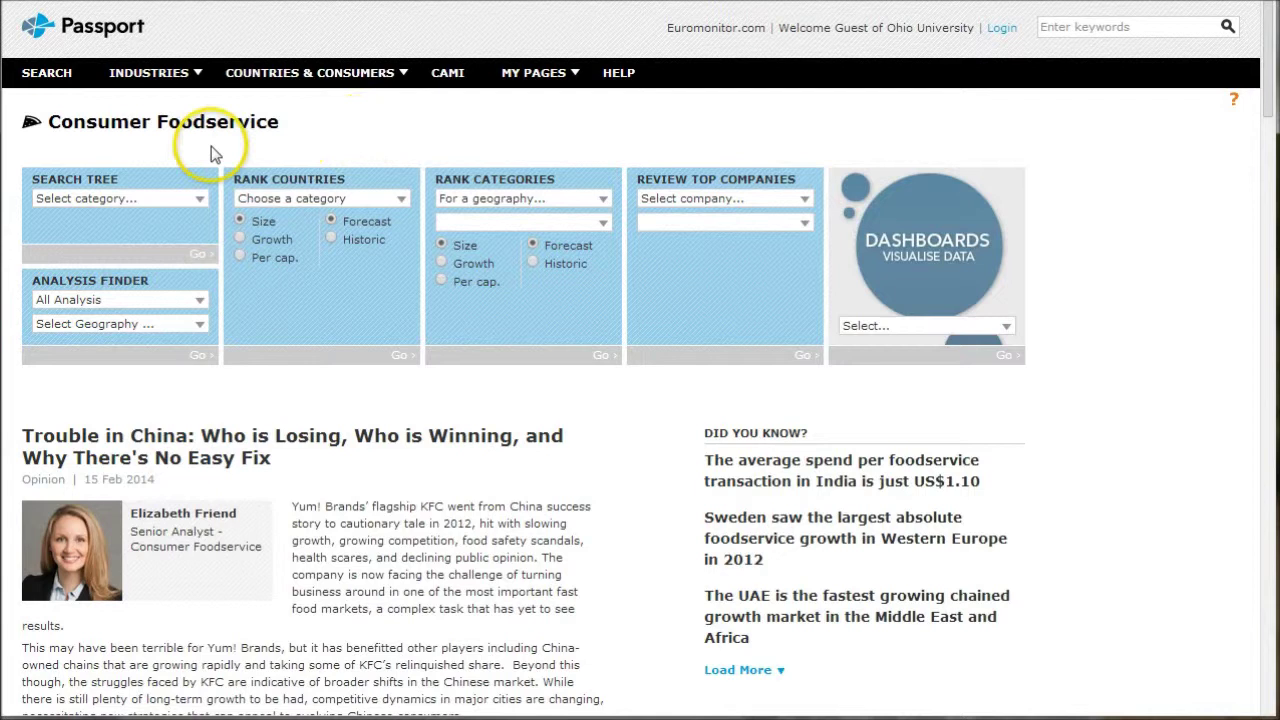
left_click(197, 201)
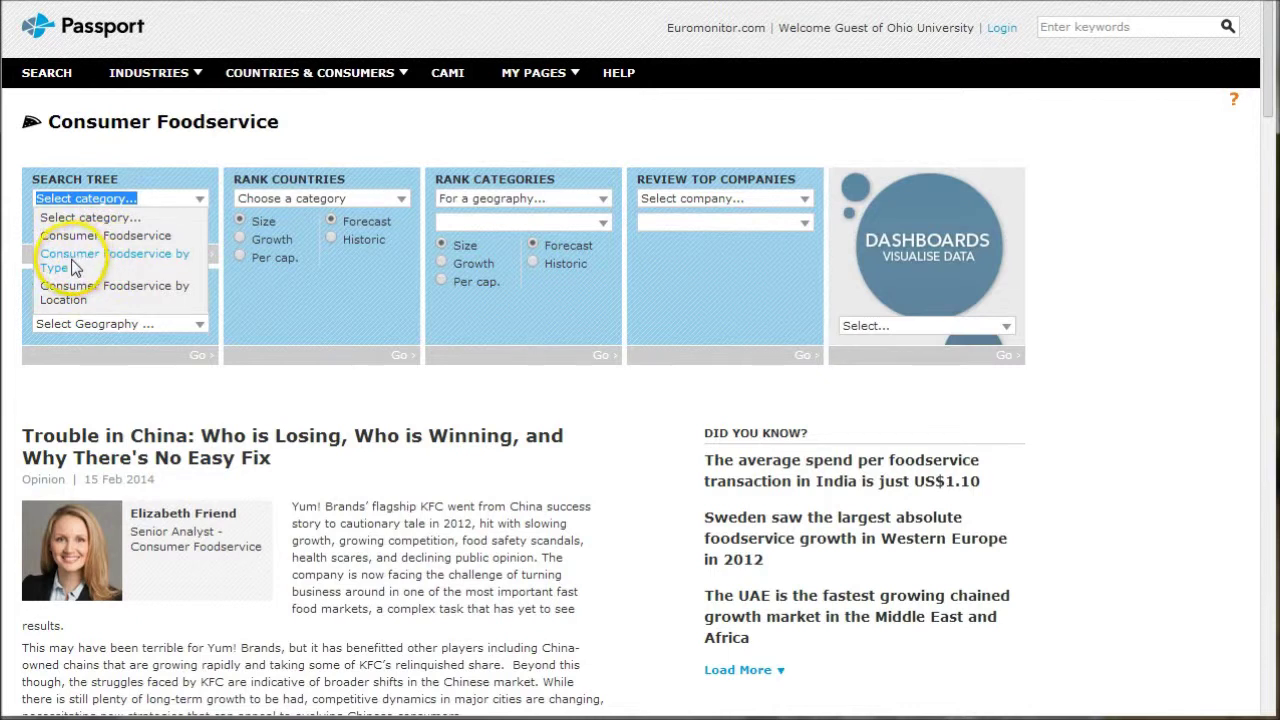
left_click(56, 259)
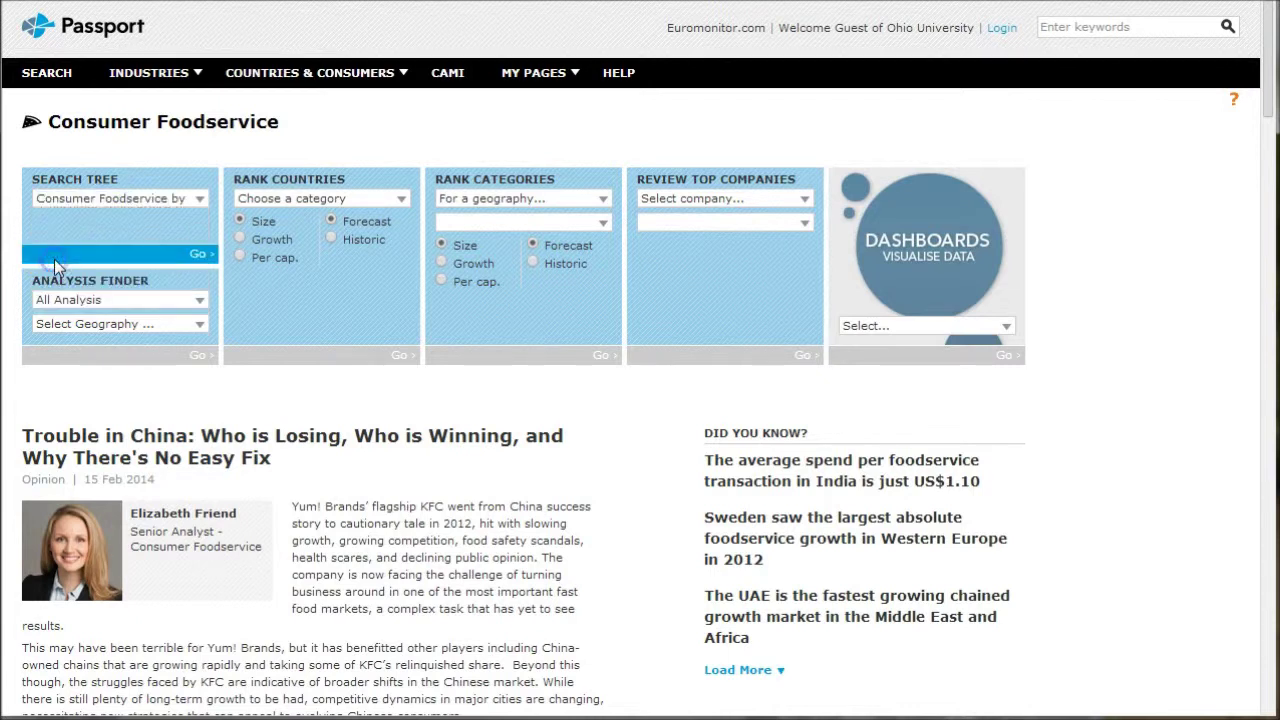
left_click(168, 262)
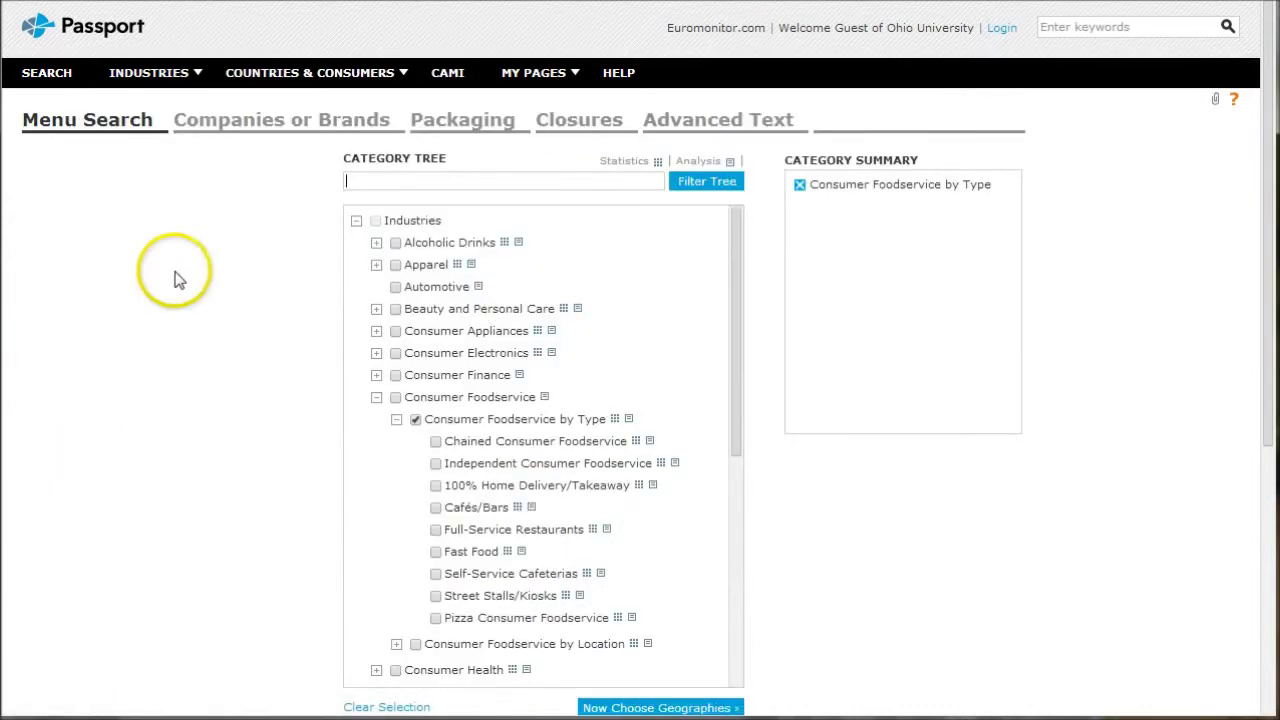
Step: Tick Fast Food, leave 100% Home Delivery/Takeaway unticked, and proceed to geography selection
left_click(436, 553)
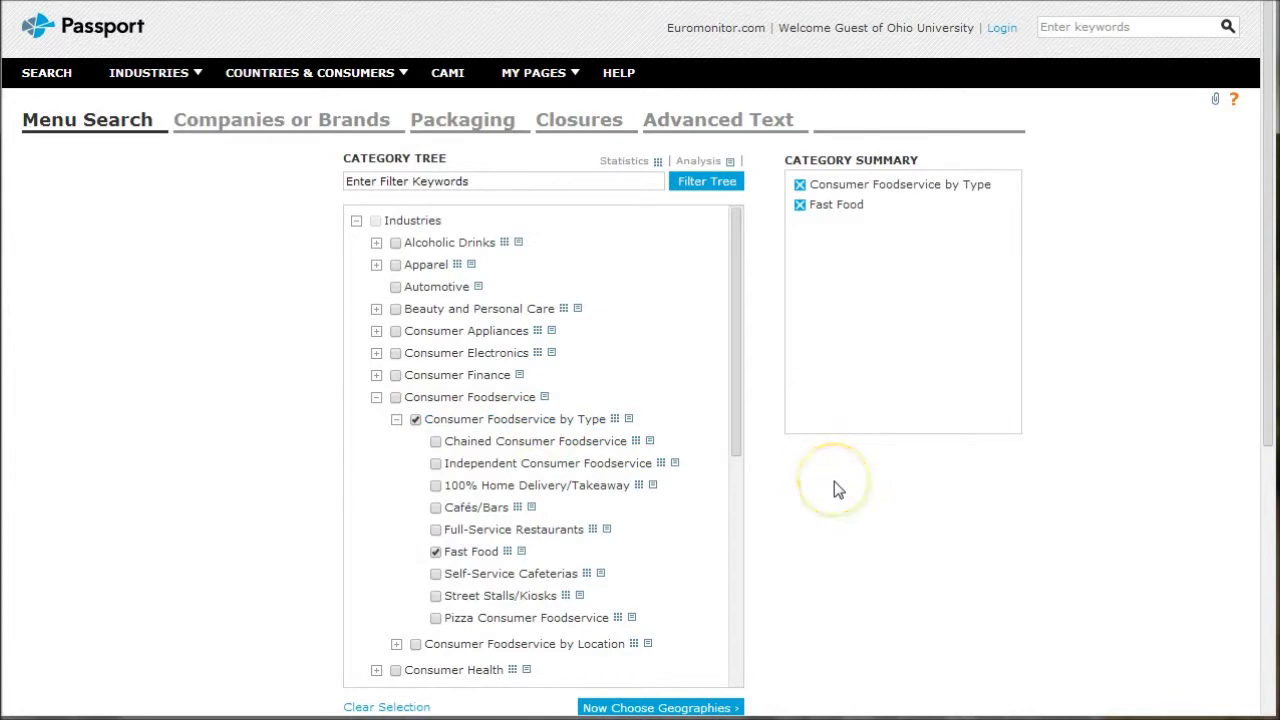
scroll(838, 490, "down", 1)
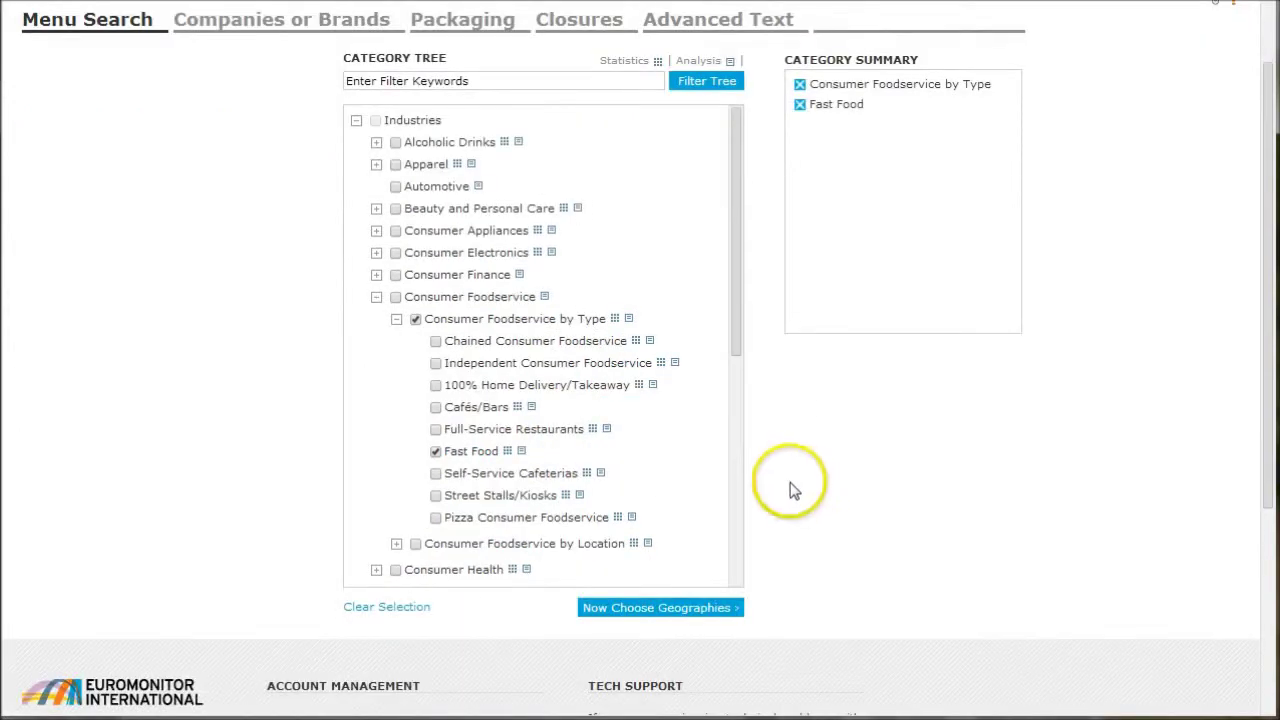
left_click(435, 385)
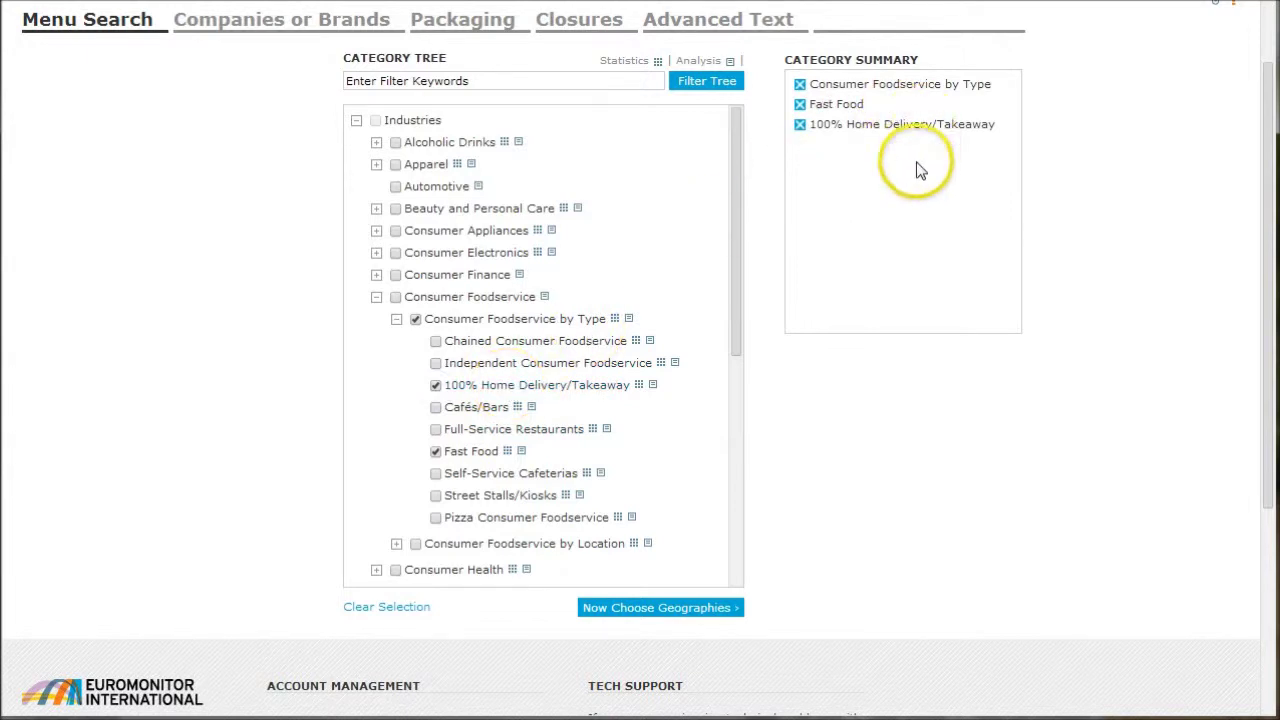
left_click(435, 385)
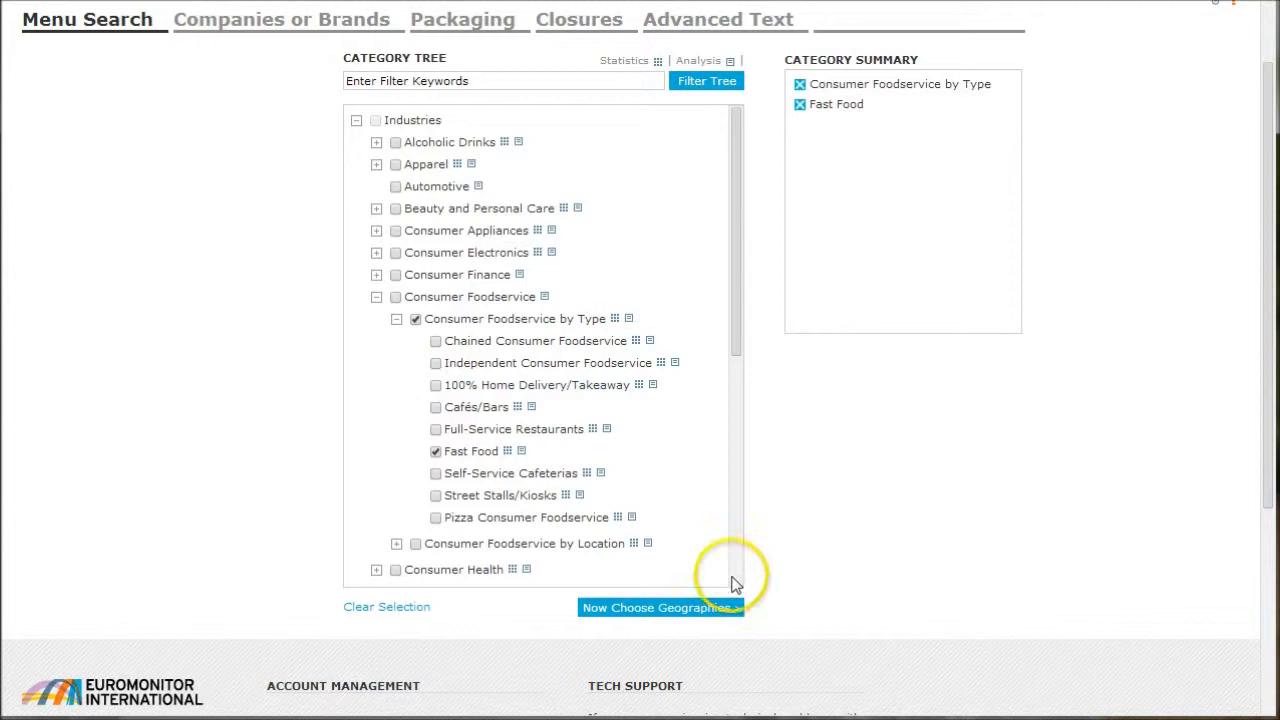
left_click(645, 614)
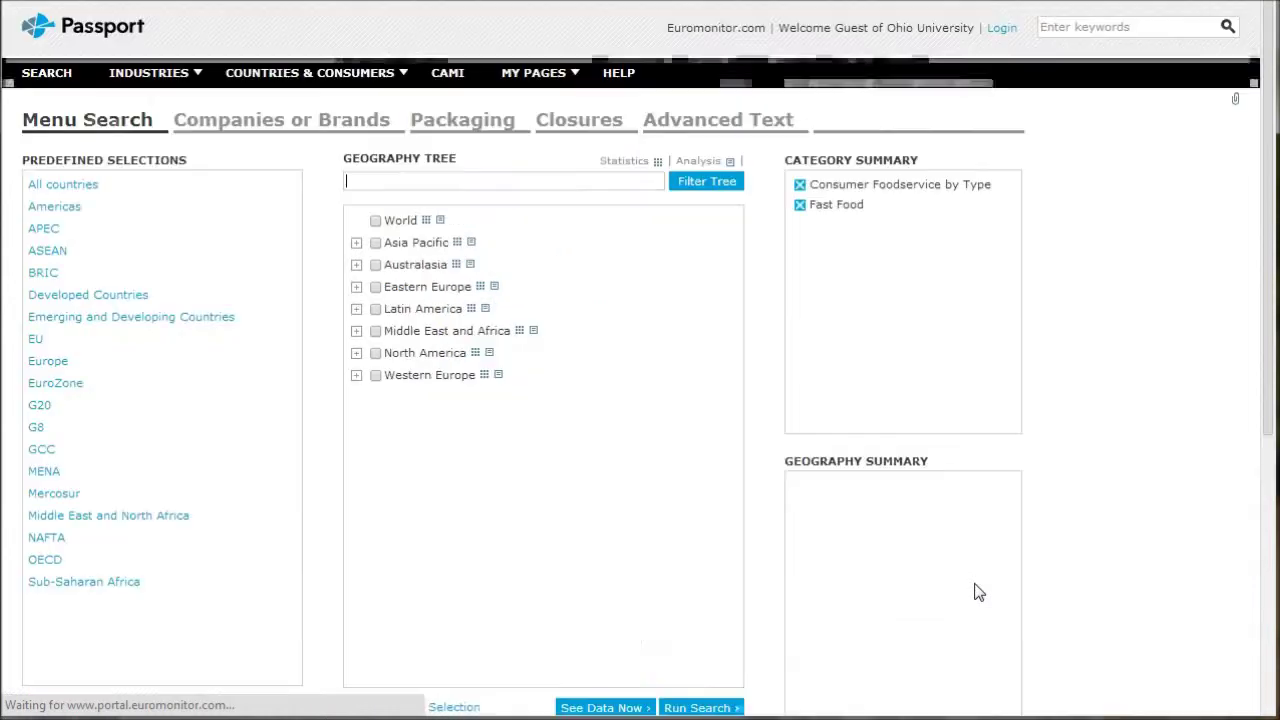
Step: Select USA and Canada under North America and Germany under Western Europe, then run the search
left_click(712, 472)
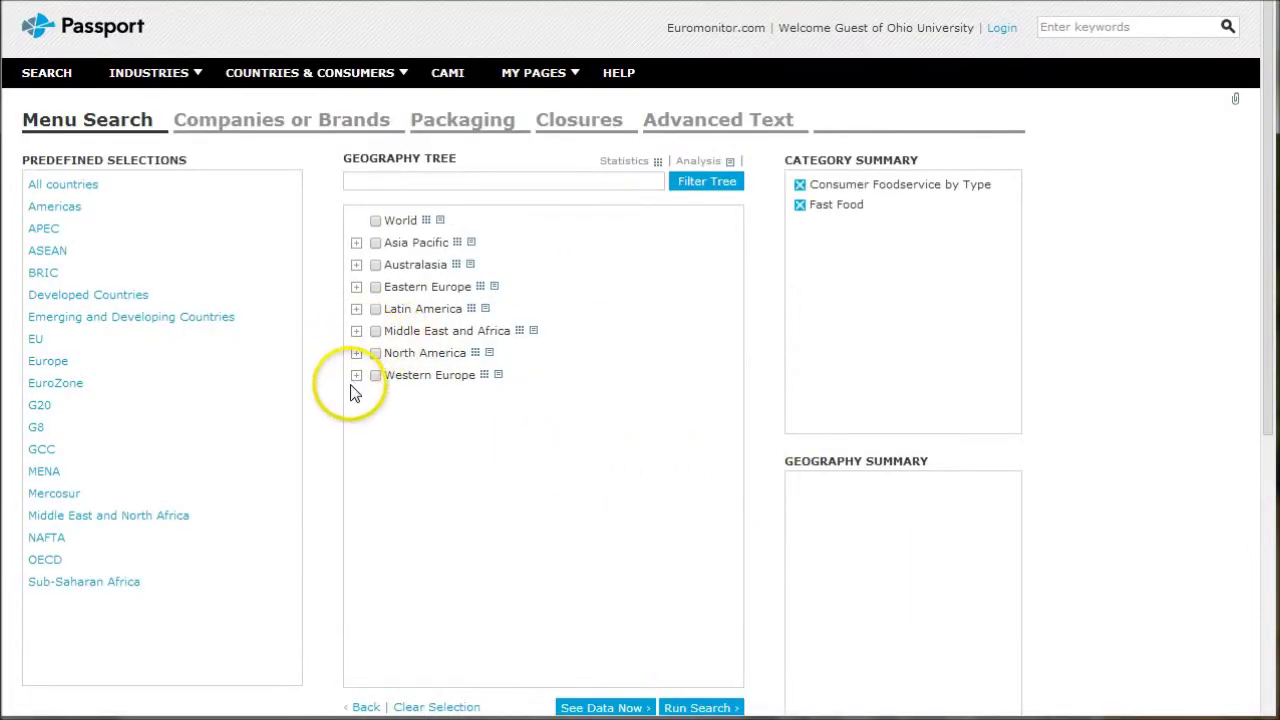
left_click(356, 356)
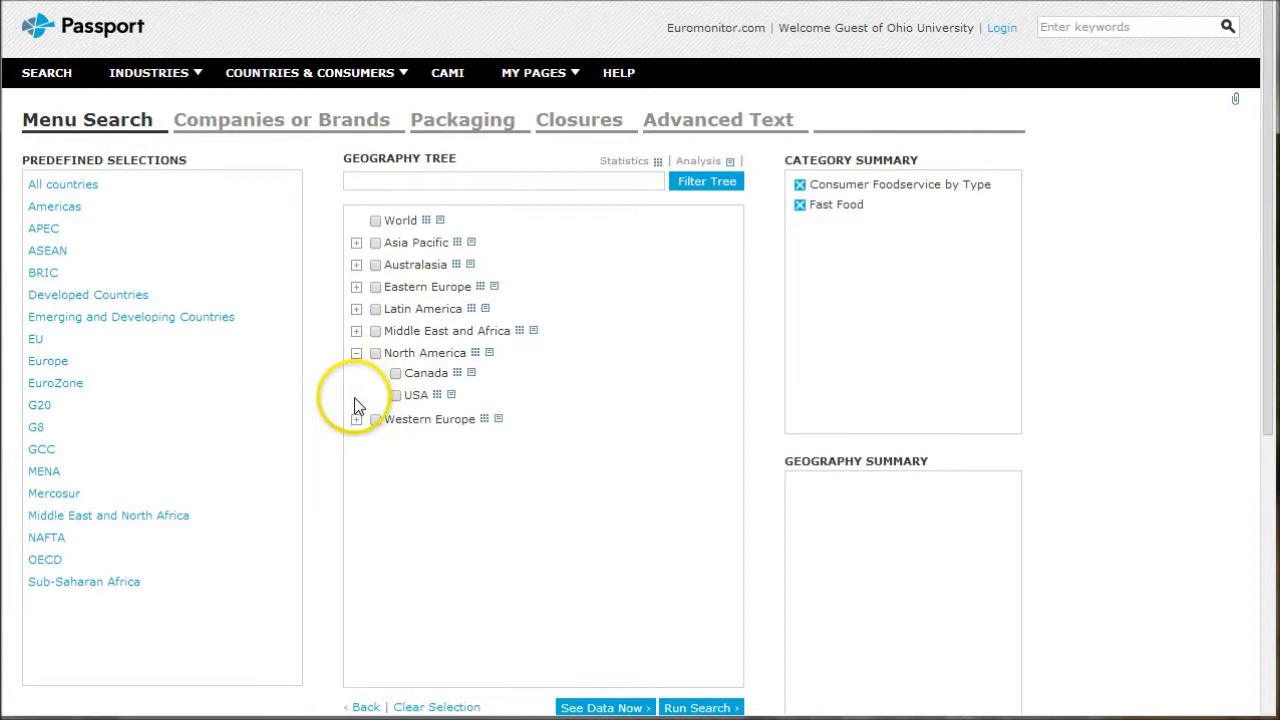
left_click(395, 395)
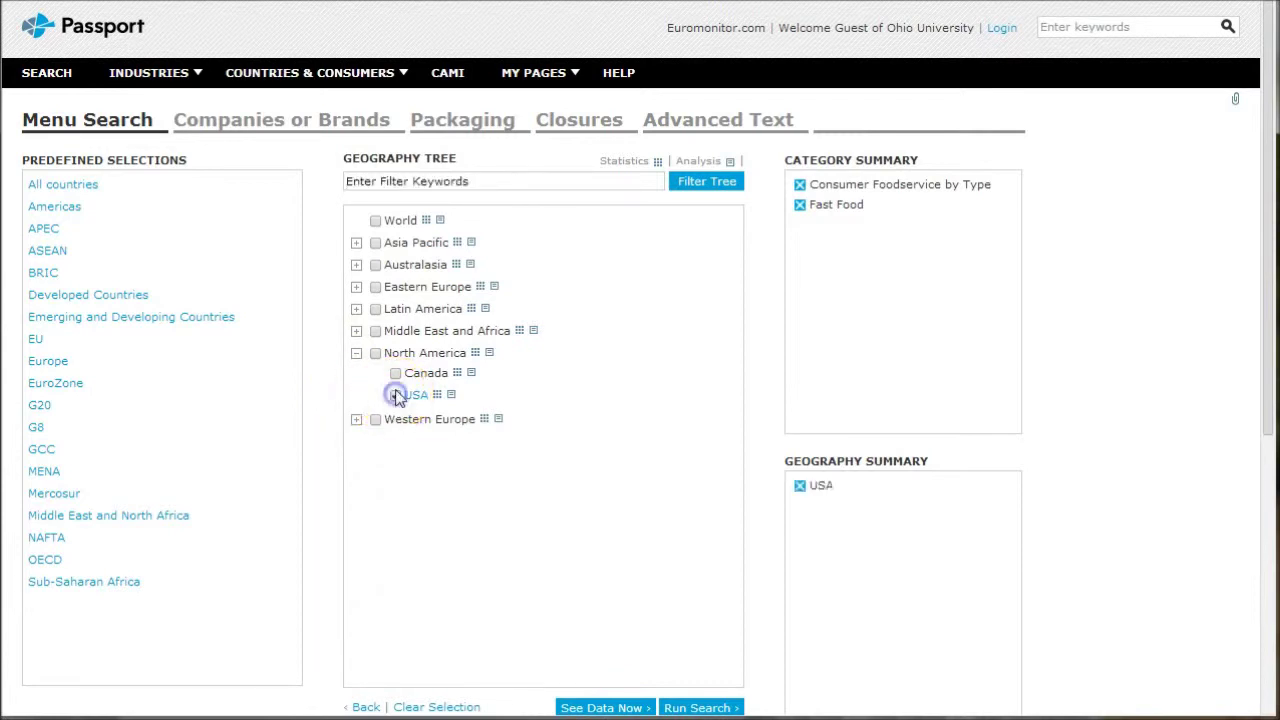
left_click(395, 373)
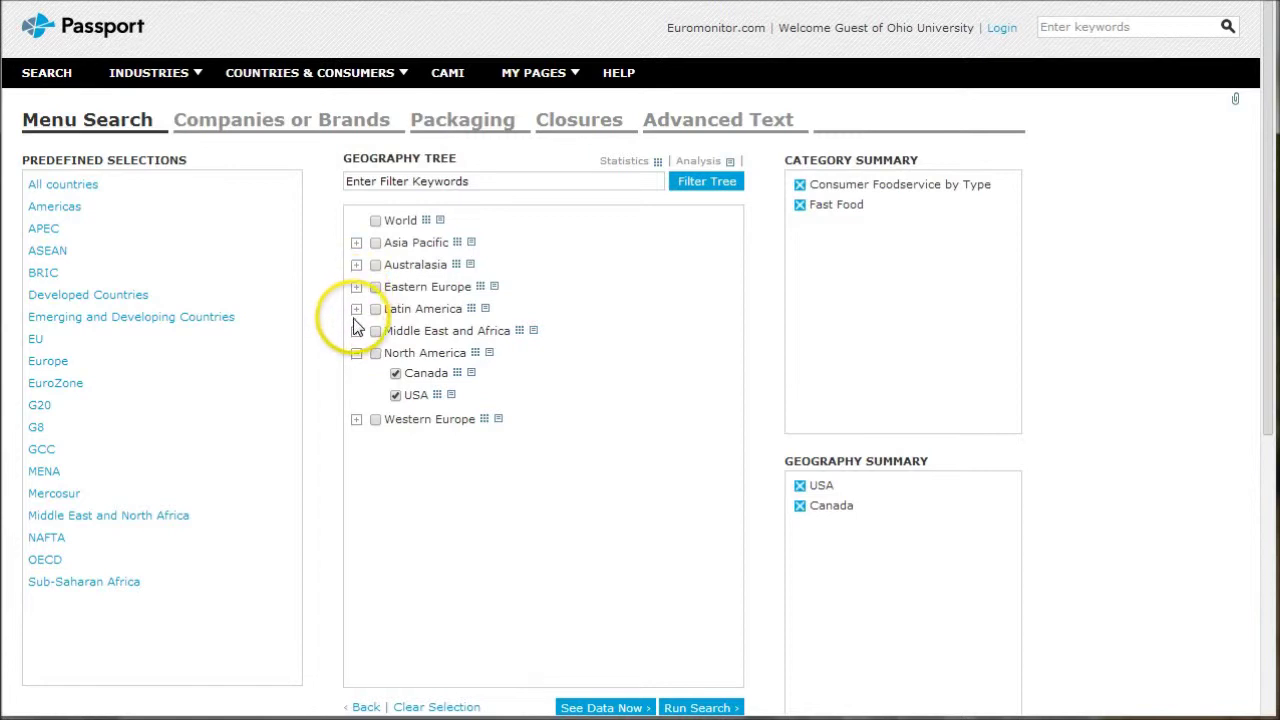
left_click(356, 420)
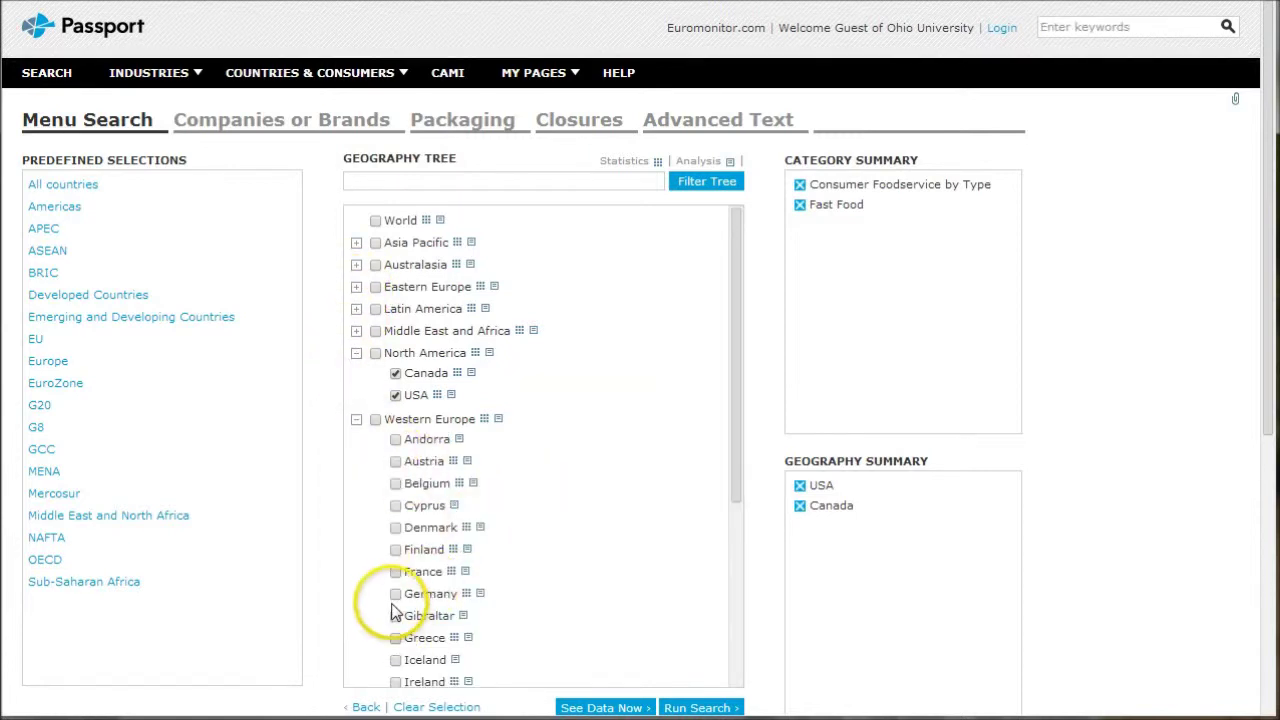
left_click(395, 594)
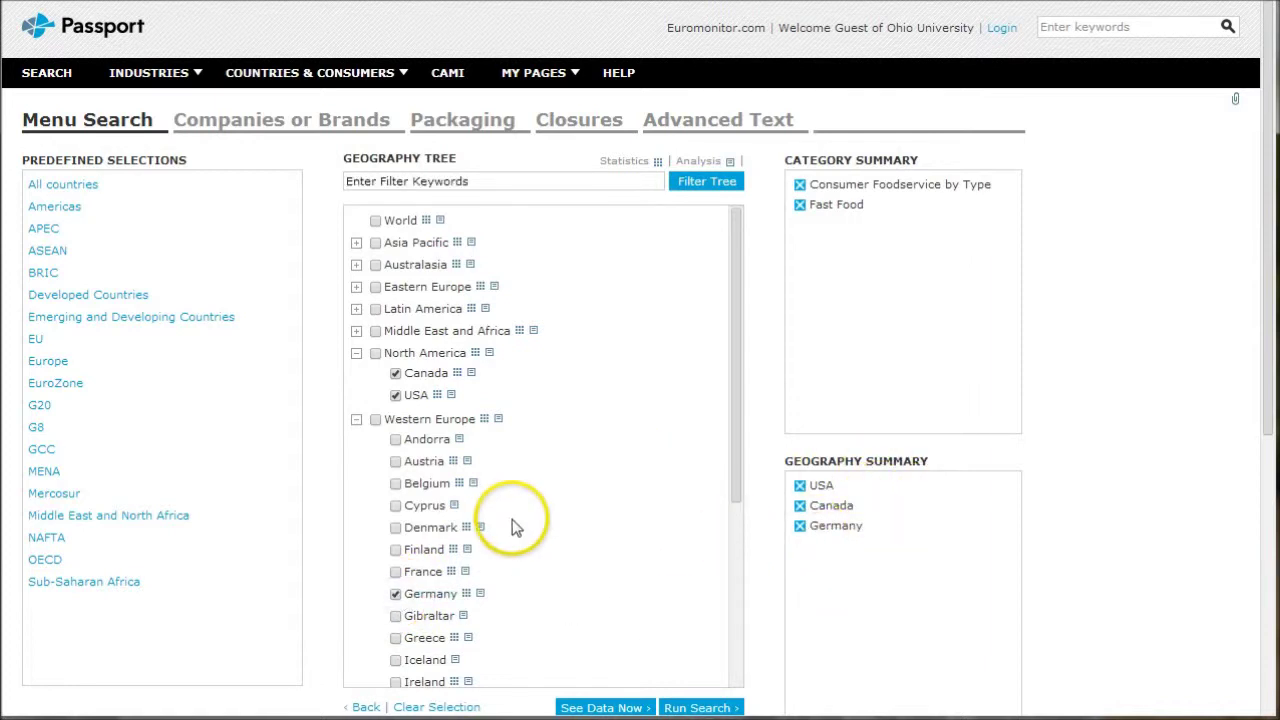
scroll(918, 485, "down", 1)
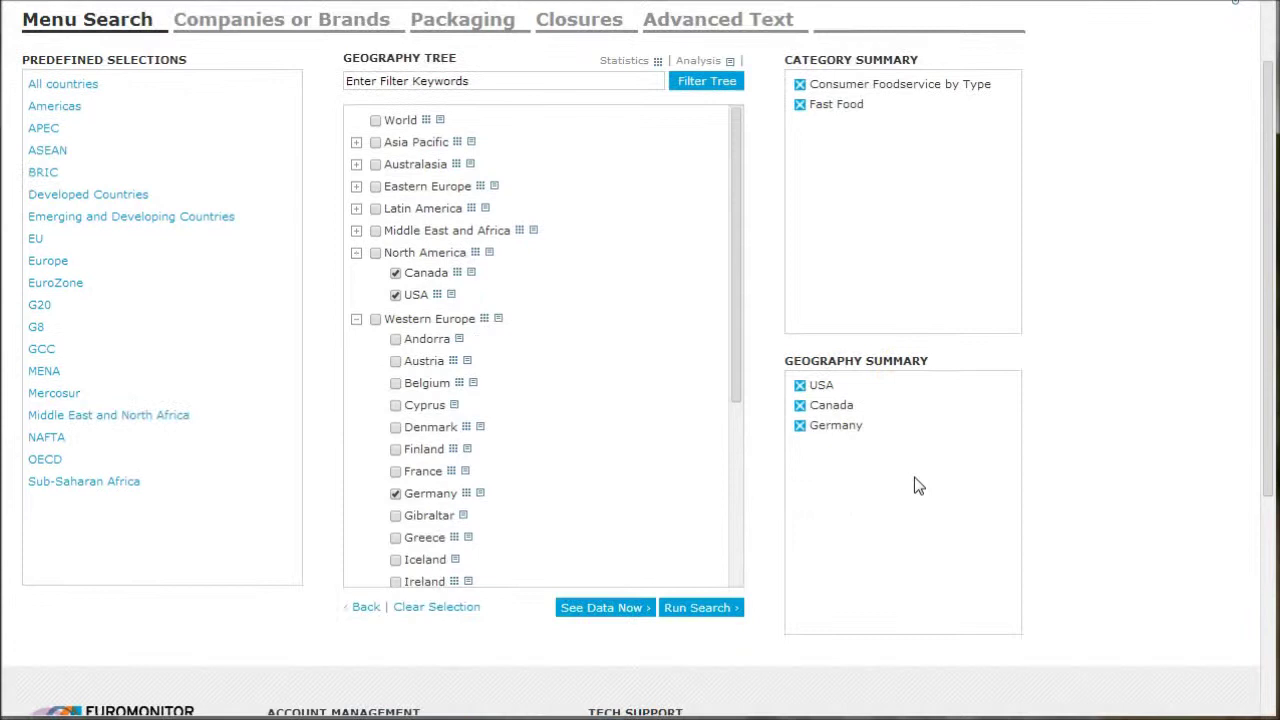
left_click(712, 612)
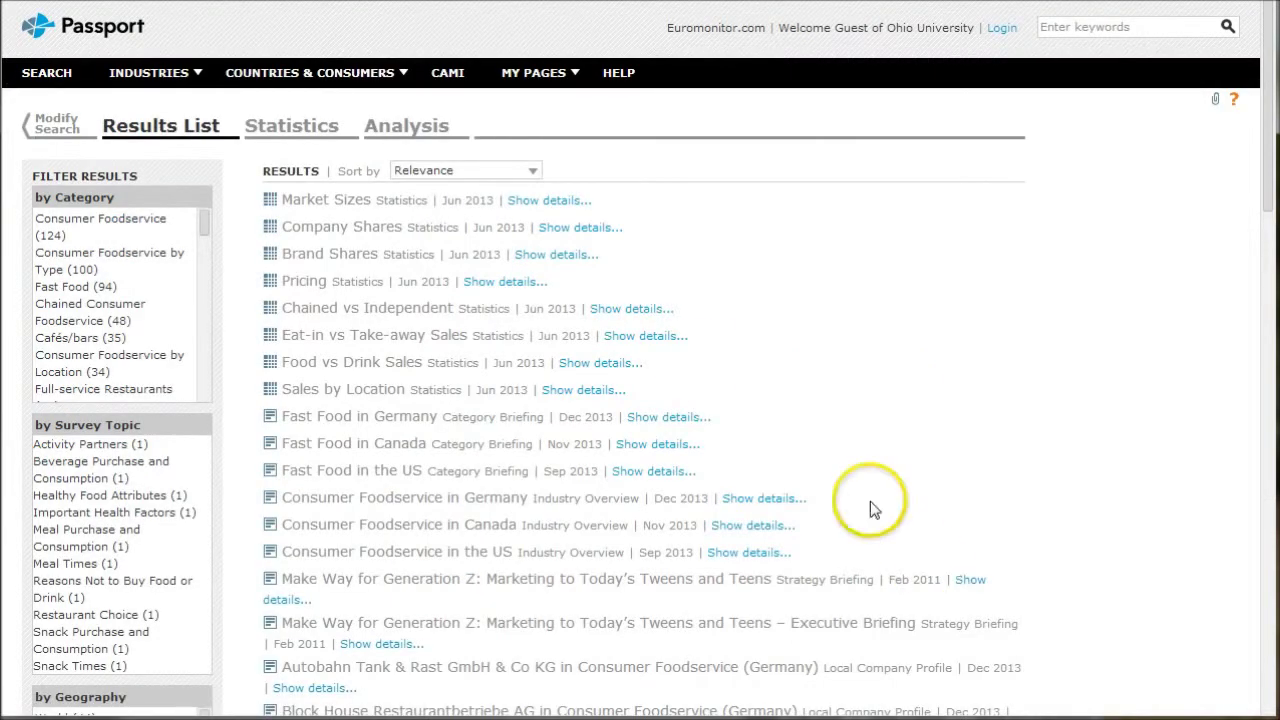
Step: Show the Statistics tab's 2007–2012 Market Sizes table for both foodservice categories
left_click(288, 128)
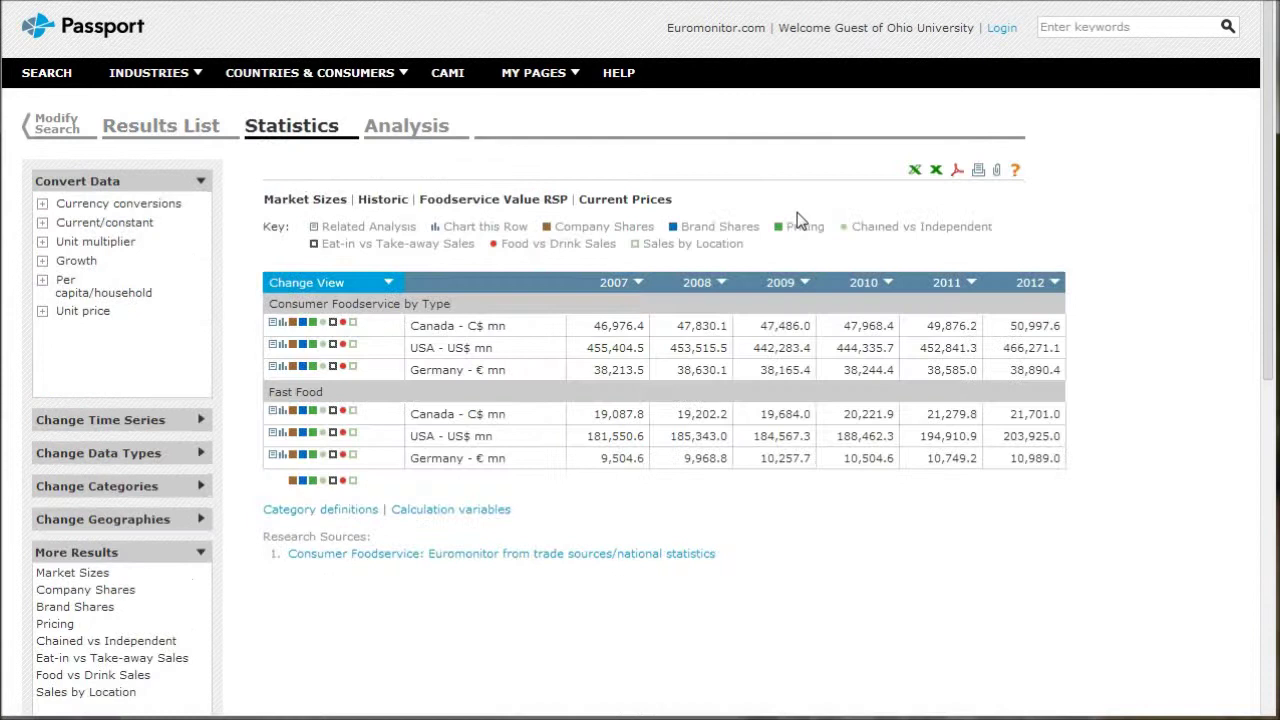
left_click(759, 194)
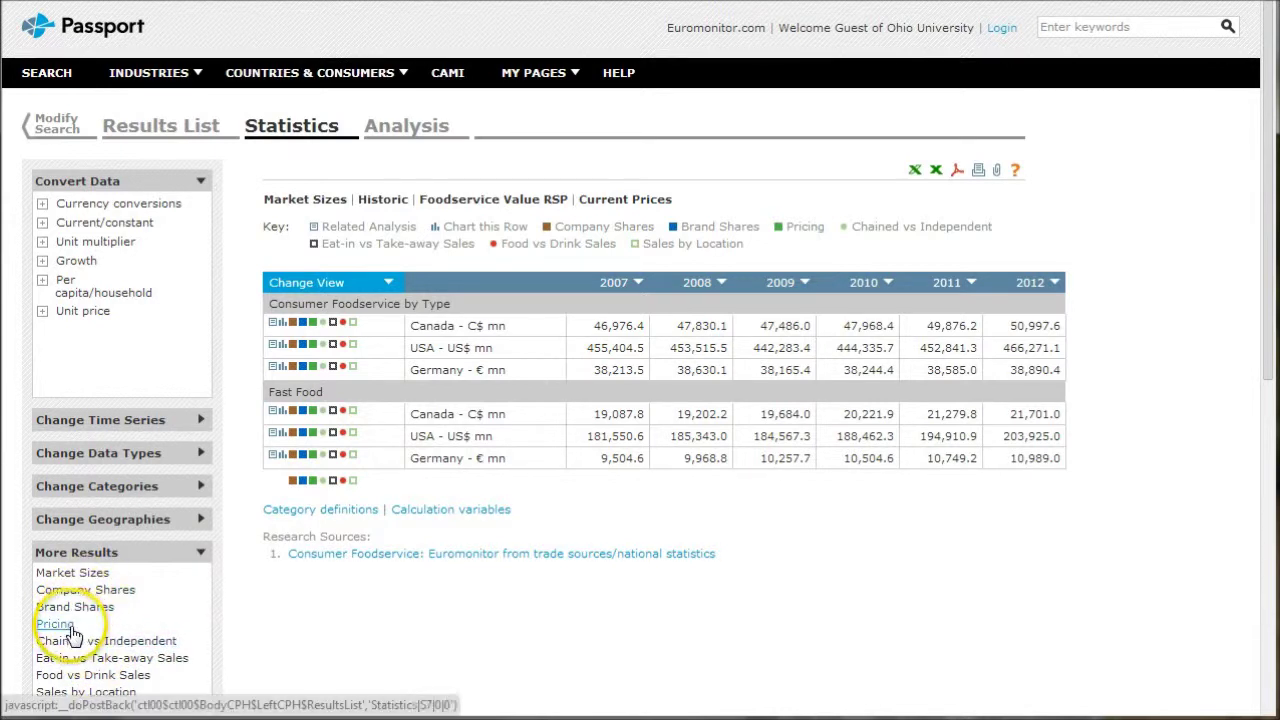
left_click(168, 130)
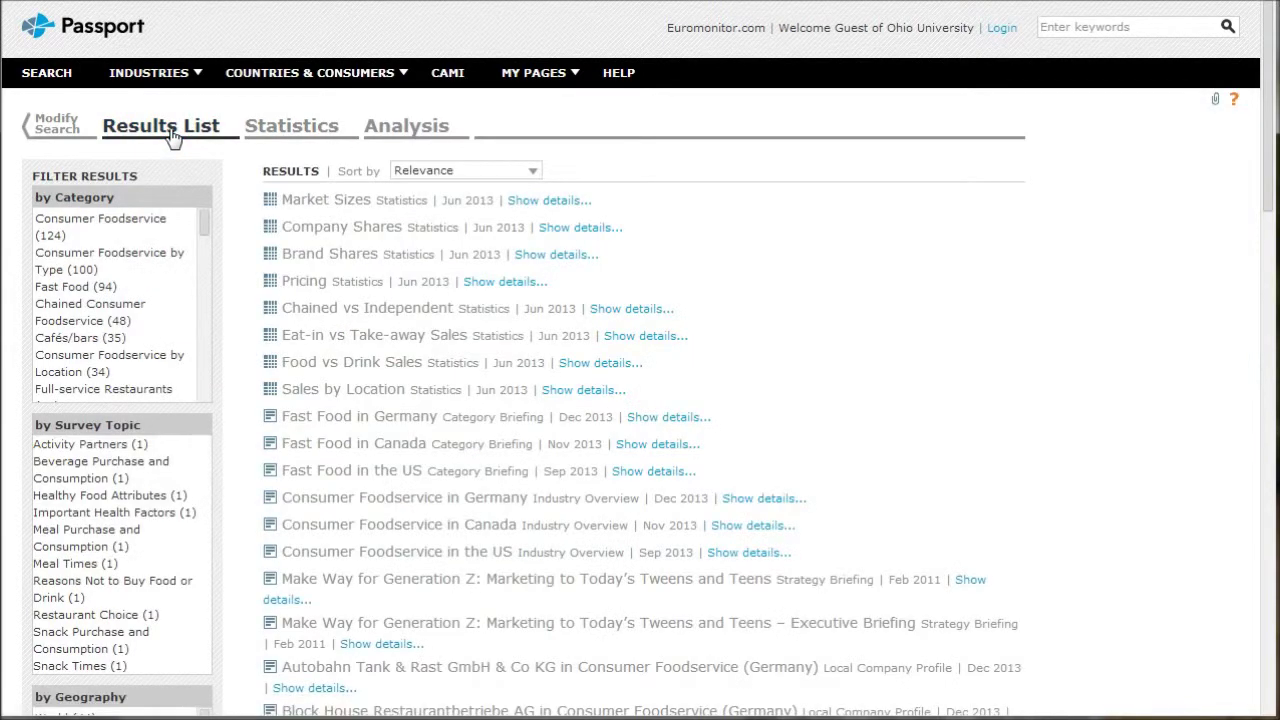
scroll(790, 330, "down", 1)
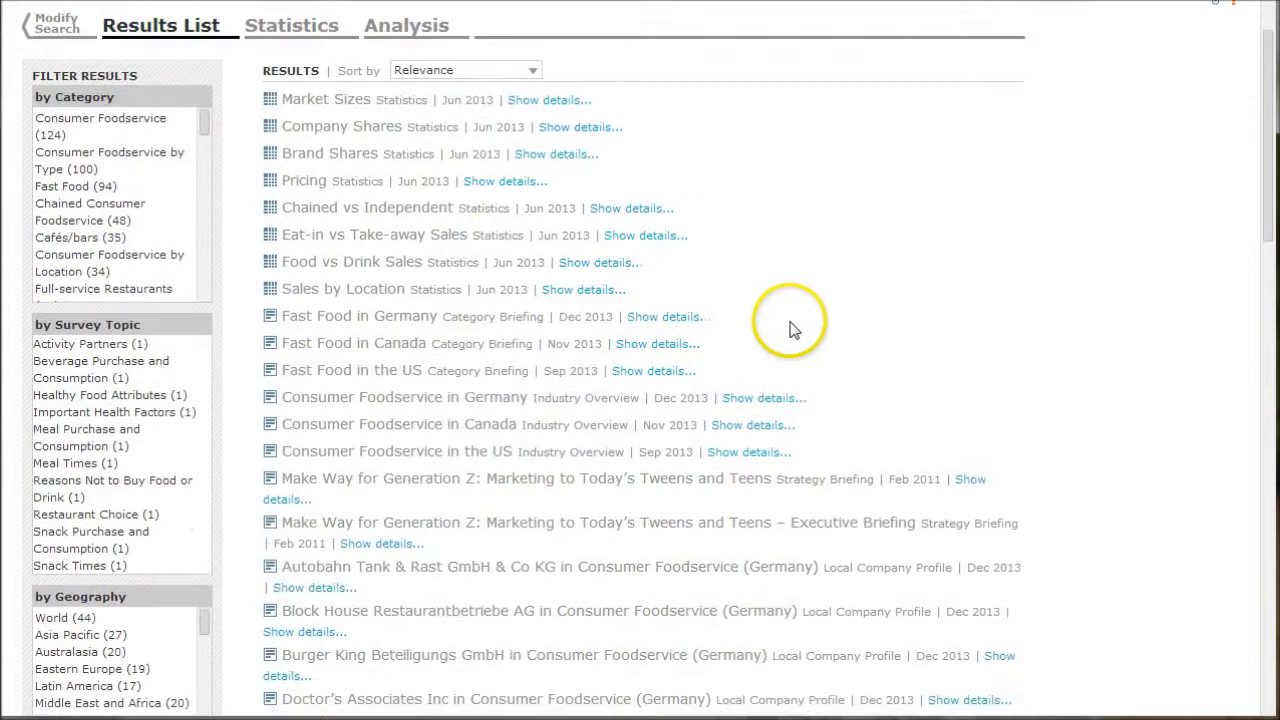
scroll(785, 332, "up", 1)
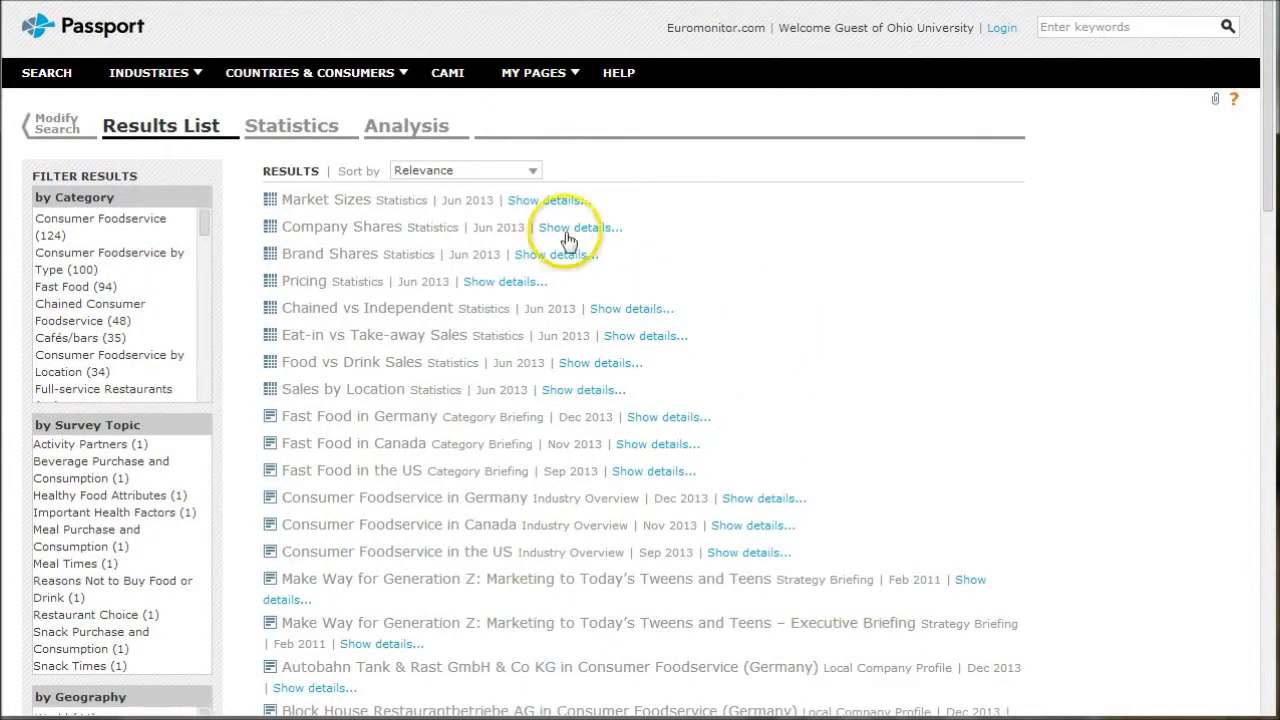
left_click(418, 134)
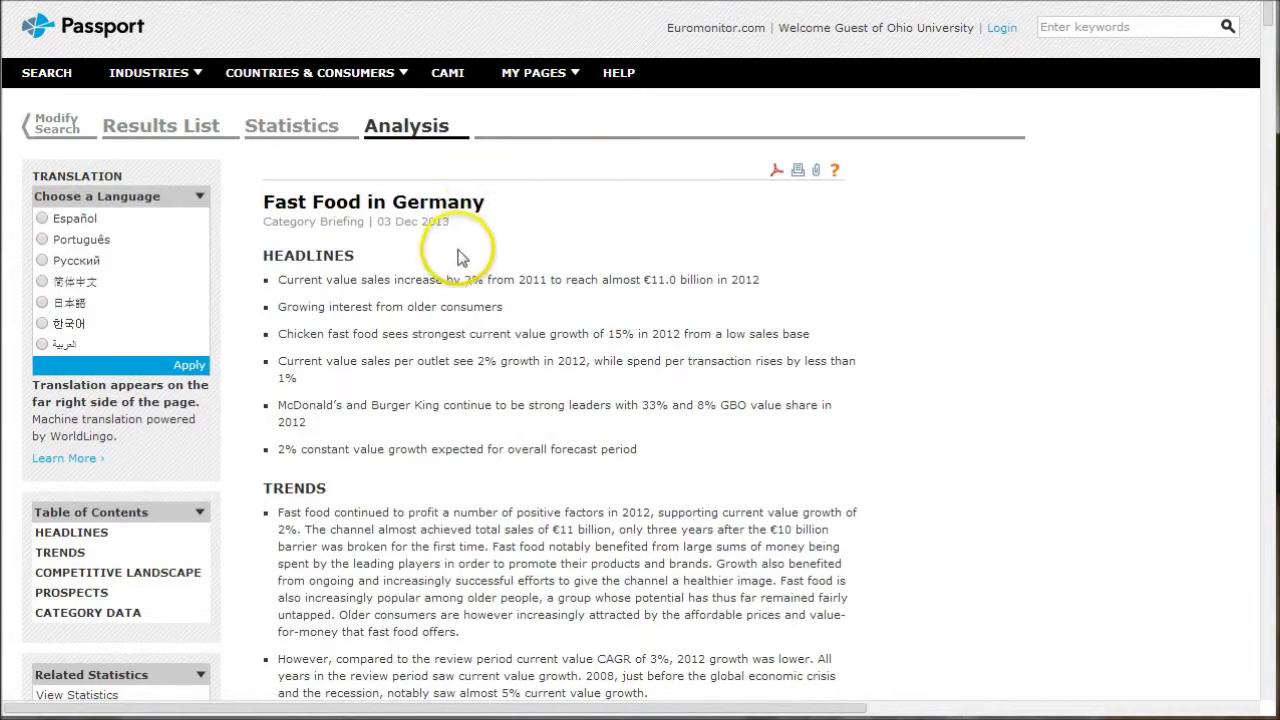
scroll(465, 300, "down", 4)
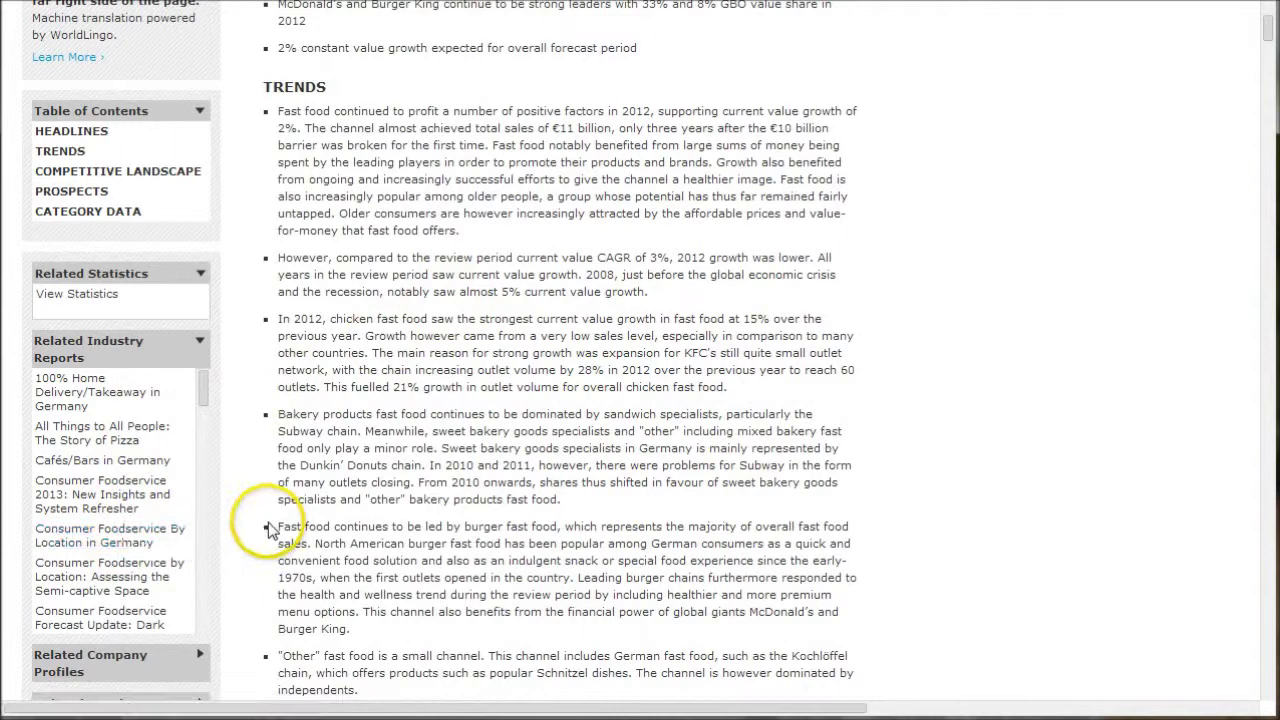
scroll(265, 527, "up", 4)
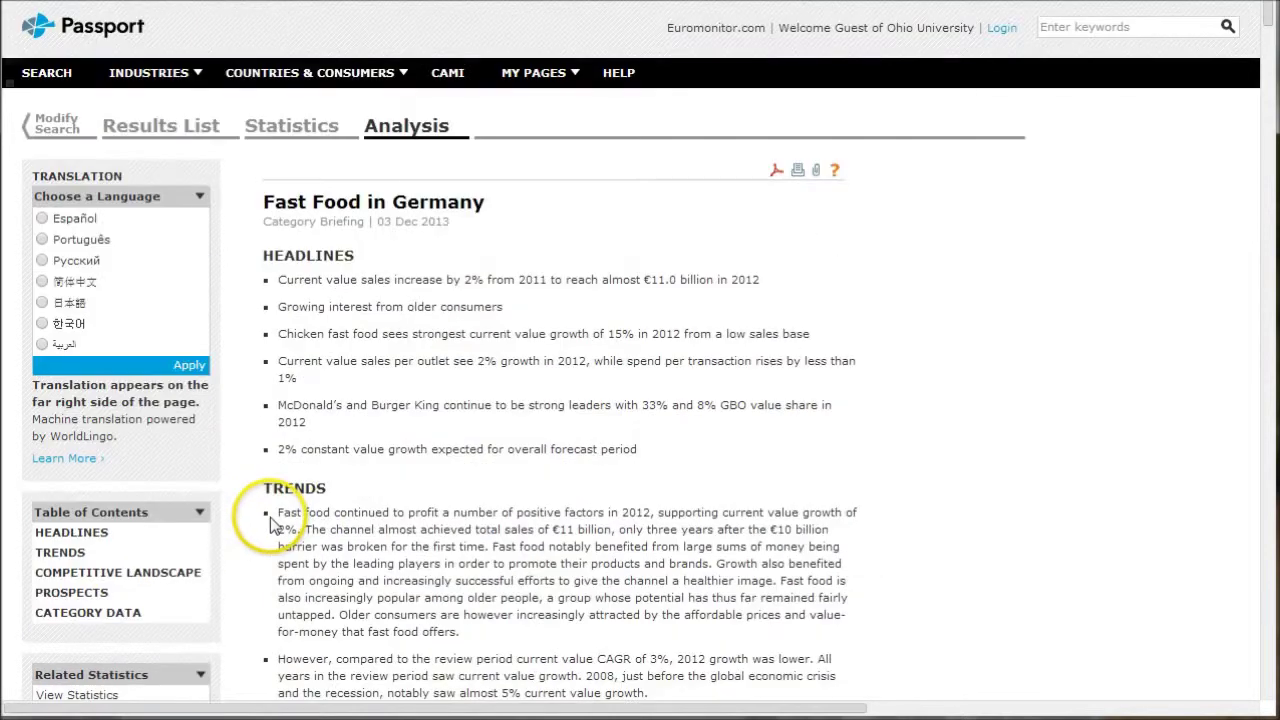
Step: Return to the Results List and filter by Analysis to Country Reports (6)
left_click(177, 134)
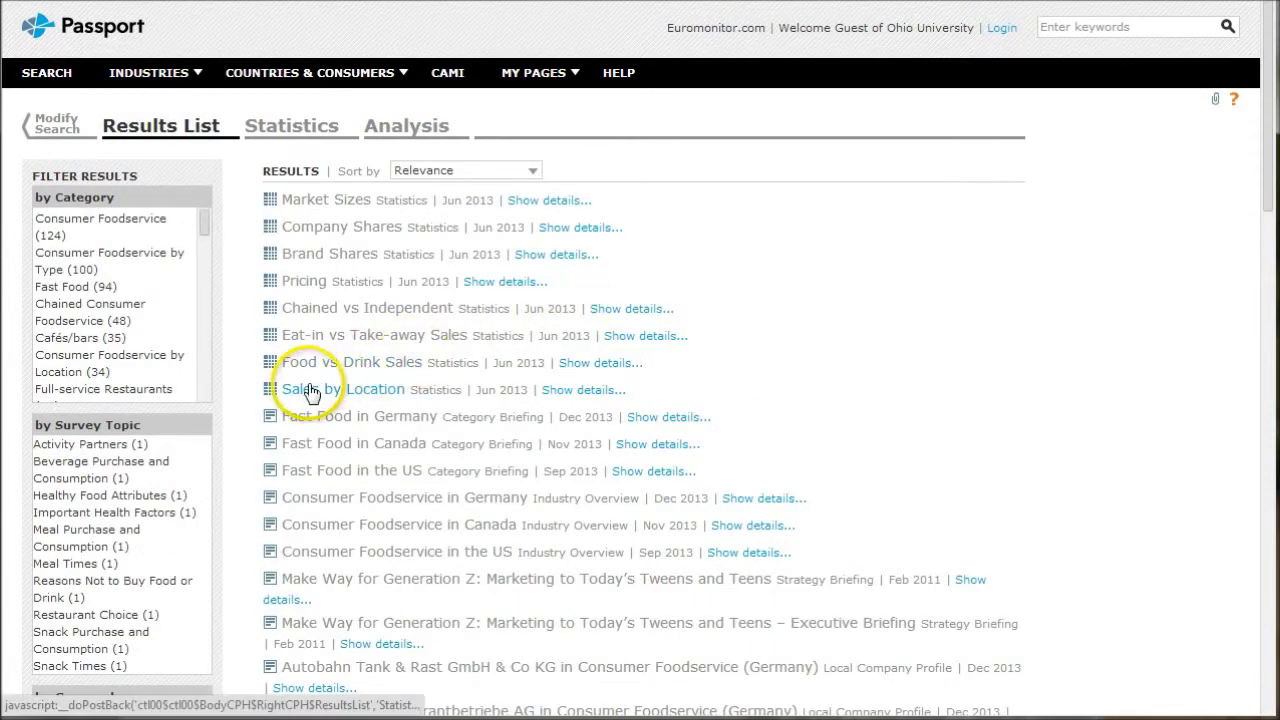
scroll(312, 387, "down", 1)
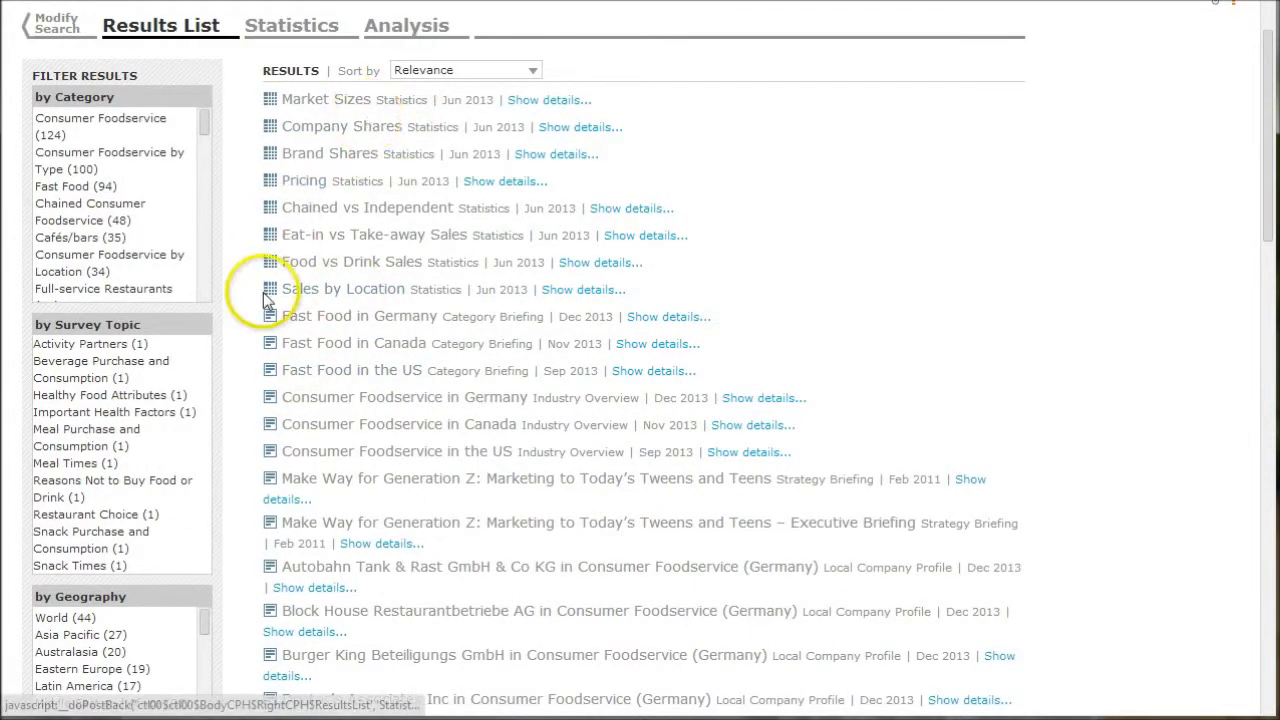
scroll(228, 387, "down", 1)
scroll(189, 434, "down", 3)
scroll(250, 475, "down", 2)
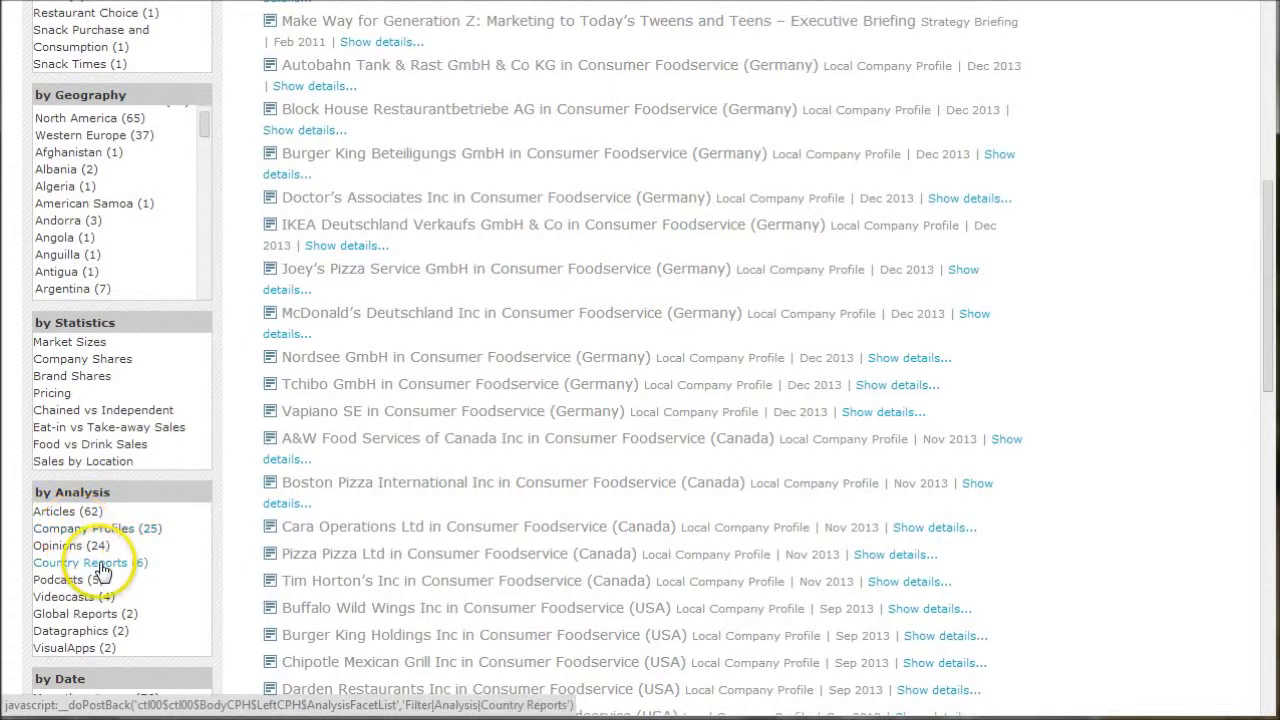
left_click(100, 564)
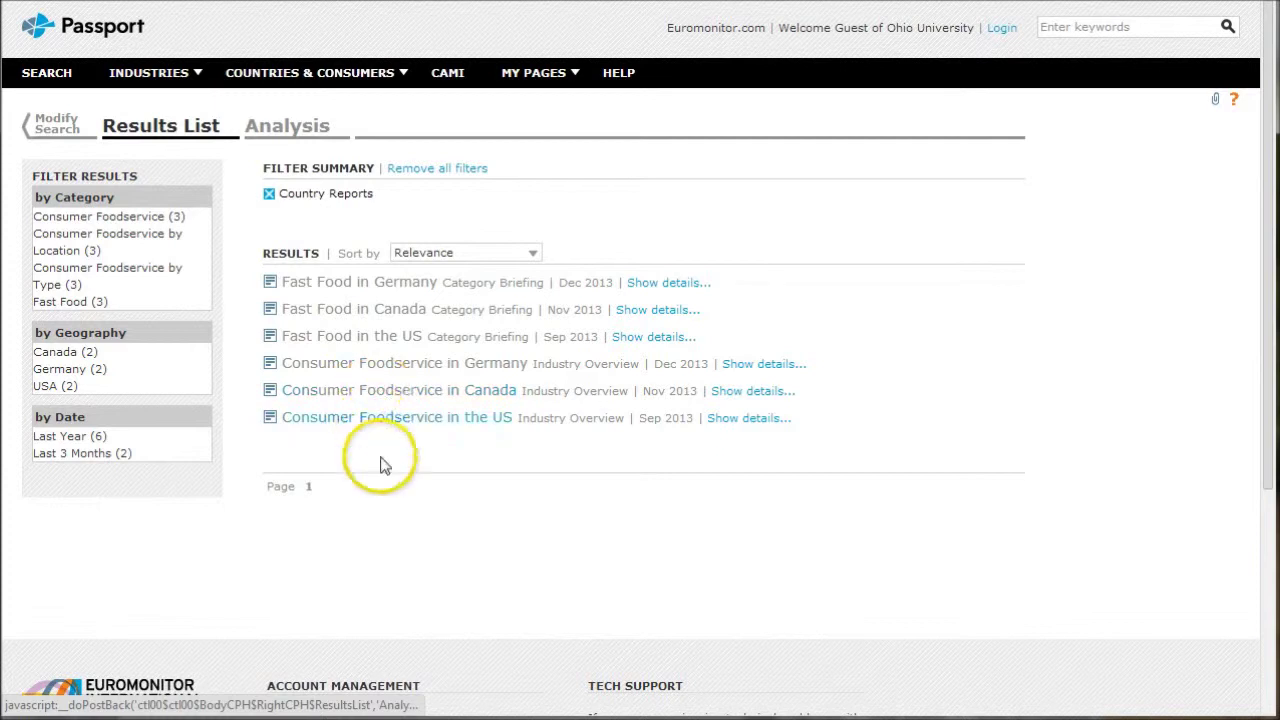
Step: Read the Fast Food in the US briefing, scrolling its tables down to Table 14 on GBO company shares
left_click(364, 339)
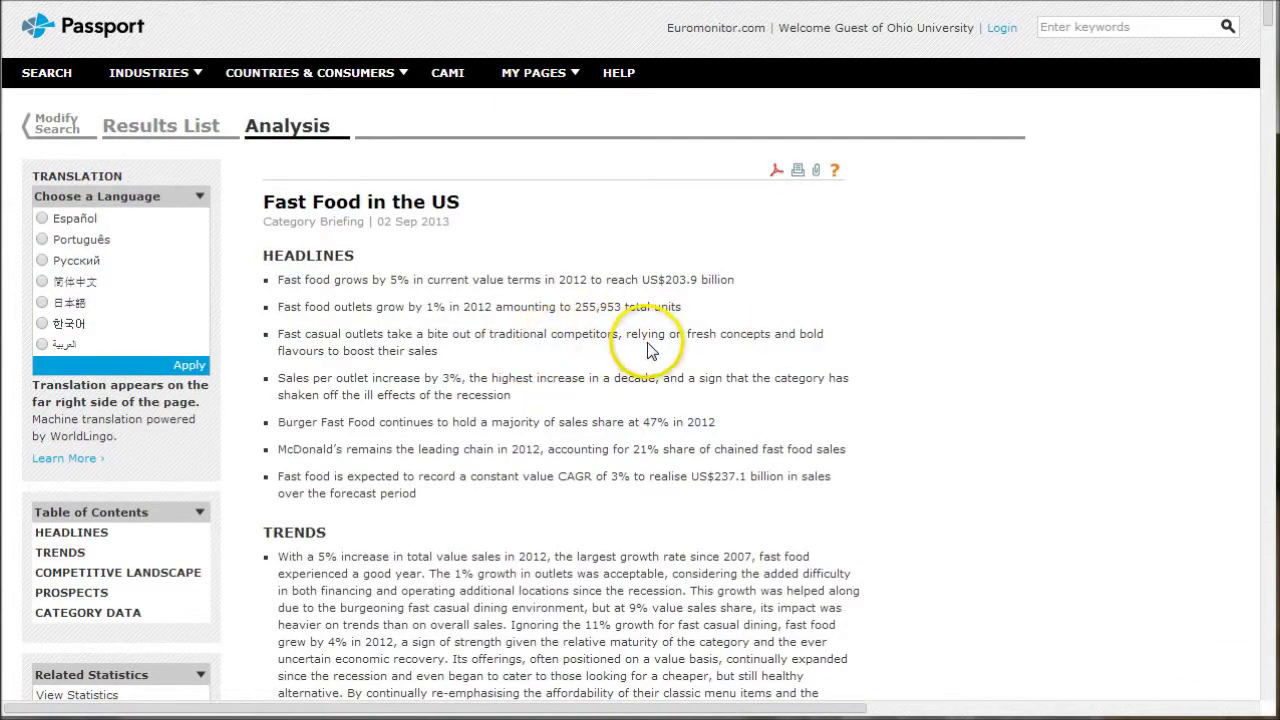
scroll(648, 350, "down", 15)
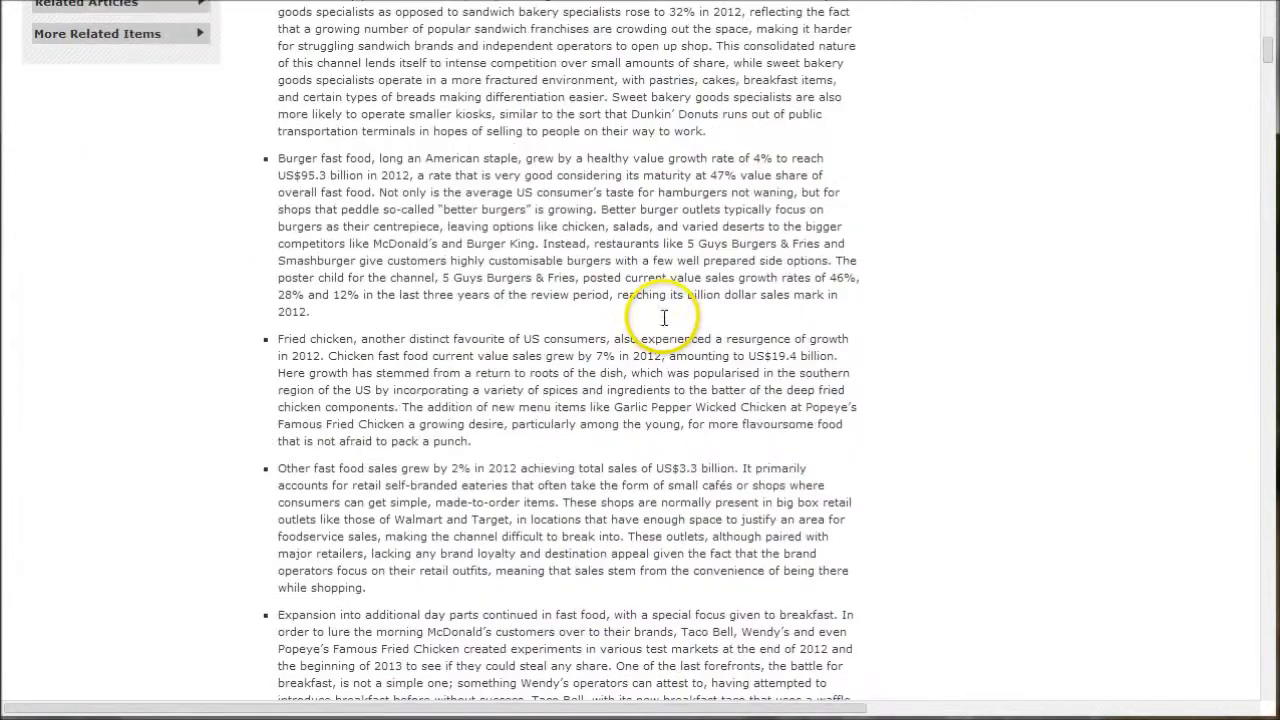
scroll(664, 318, "down", 5)
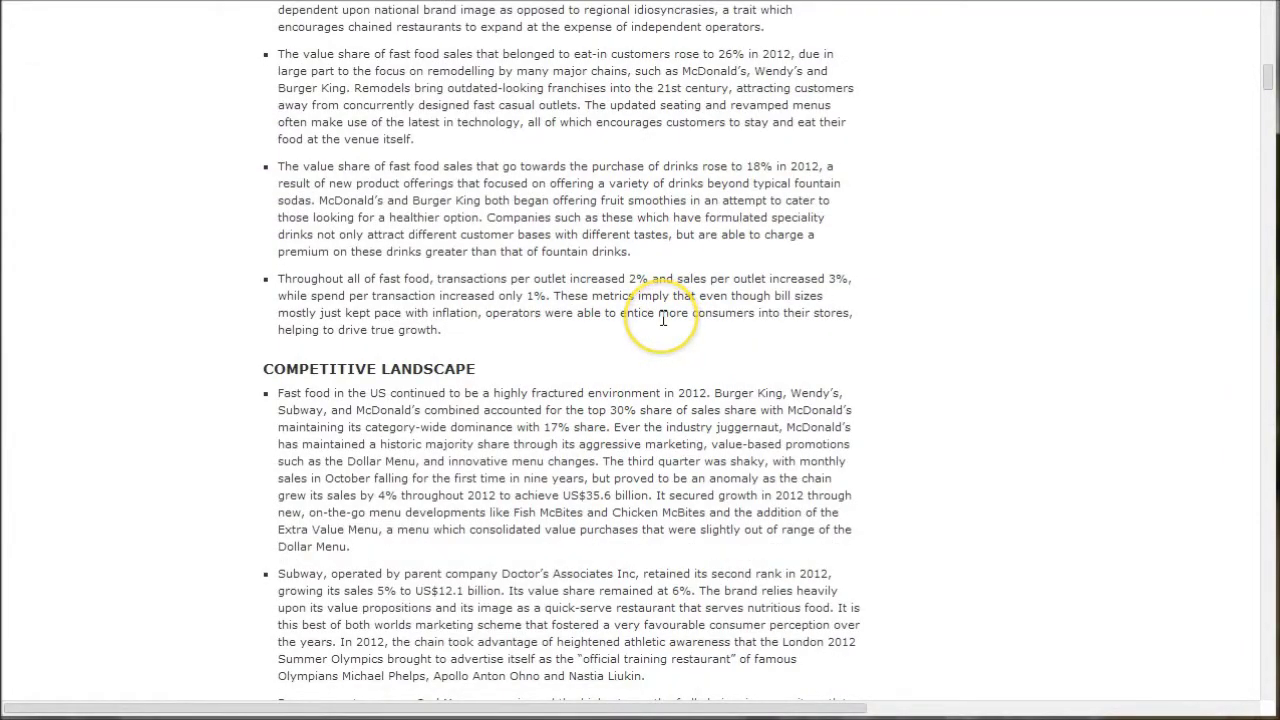
scroll(662, 320, "down", 1)
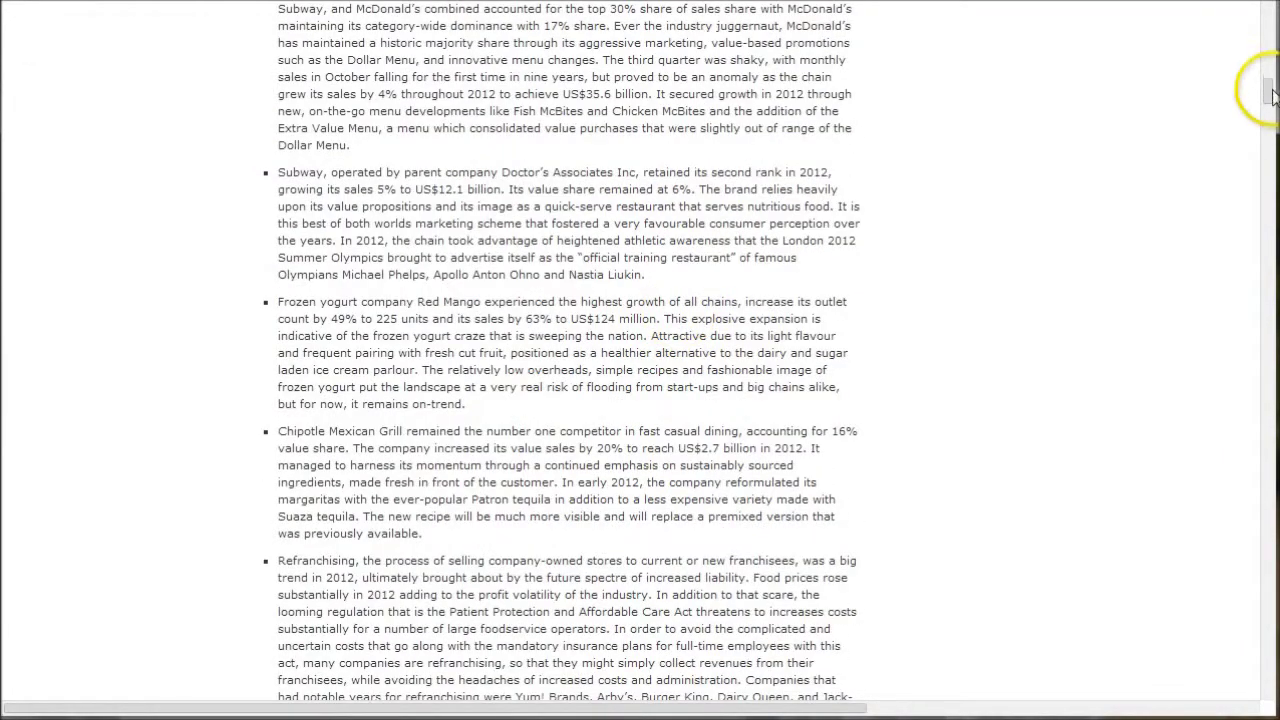
left_click_drag(1273, 95, 1267, 252)
left_click(955, 287)
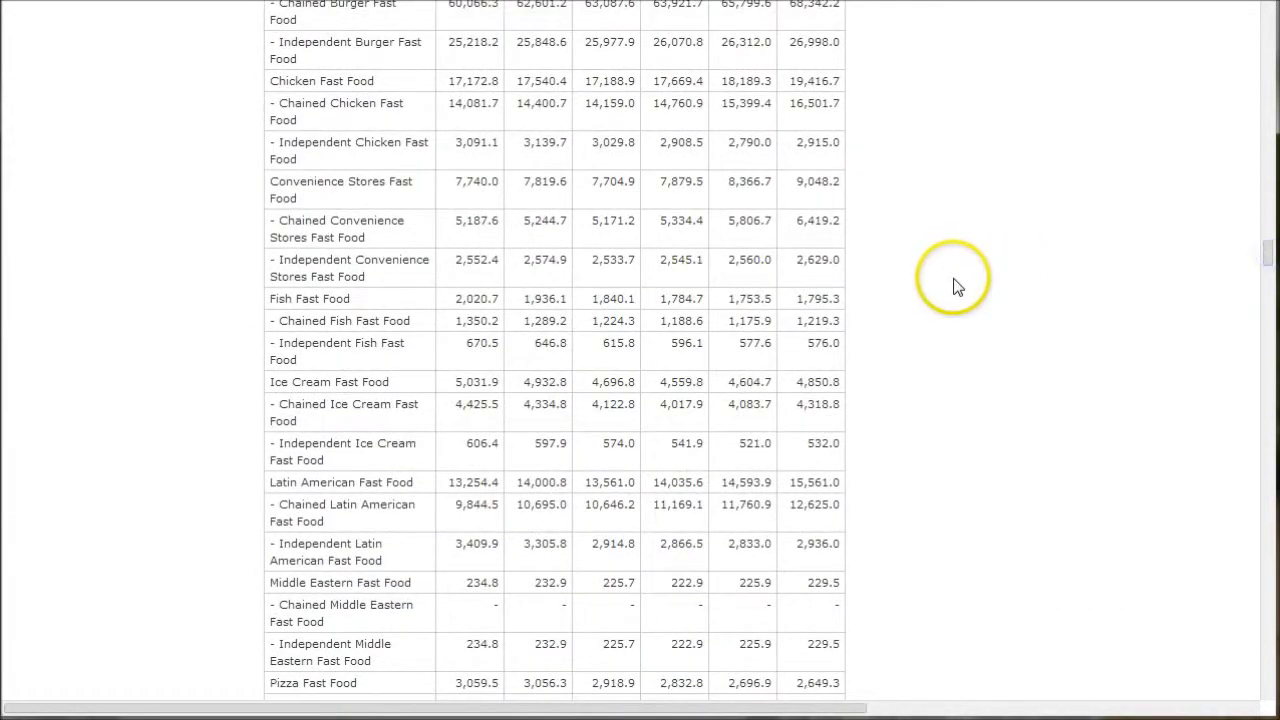
scroll(955, 287, "down", 7)
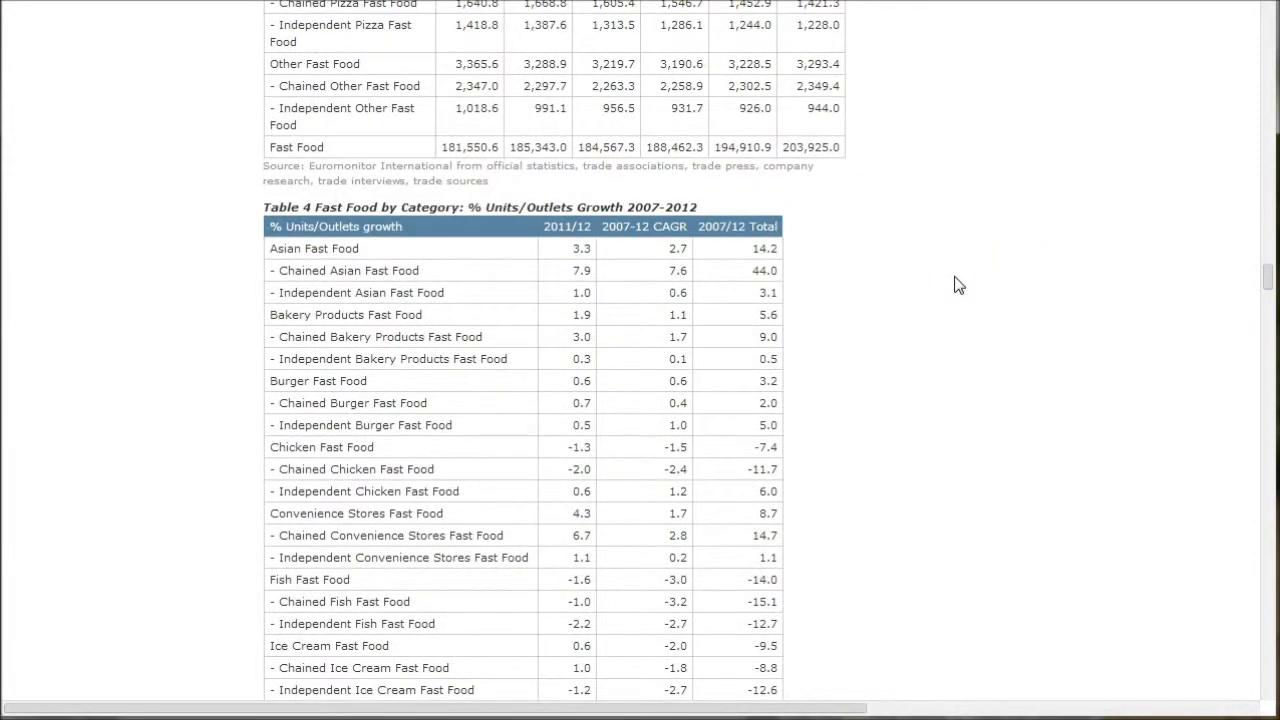
scroll(955, 287, "down", 15)
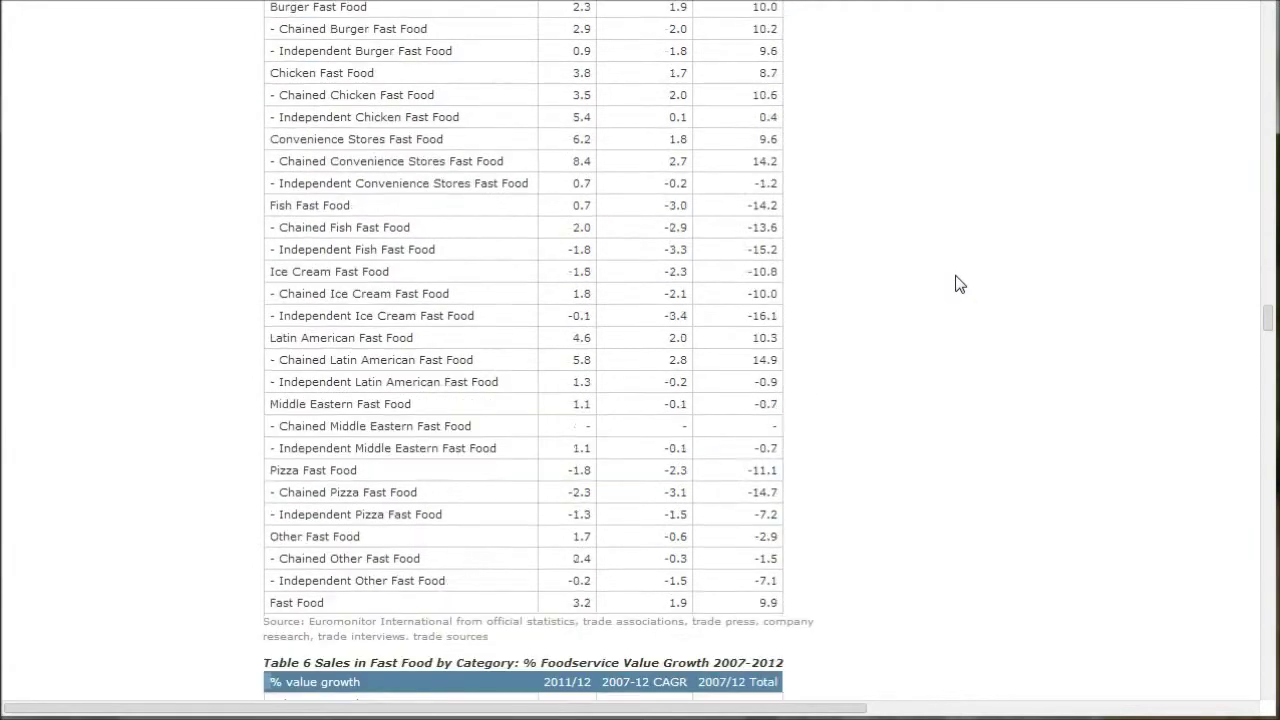
scroll(957, 285, "down", 15)
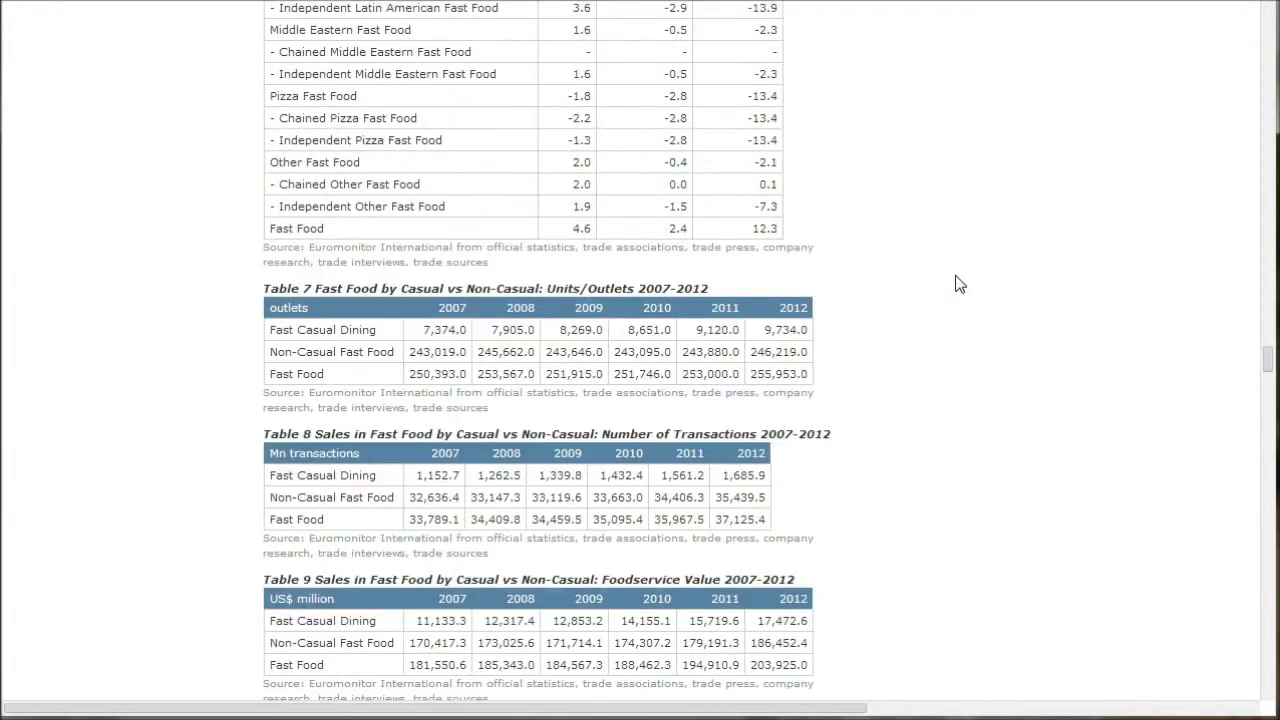
scroll(957, 285, "down", 8)
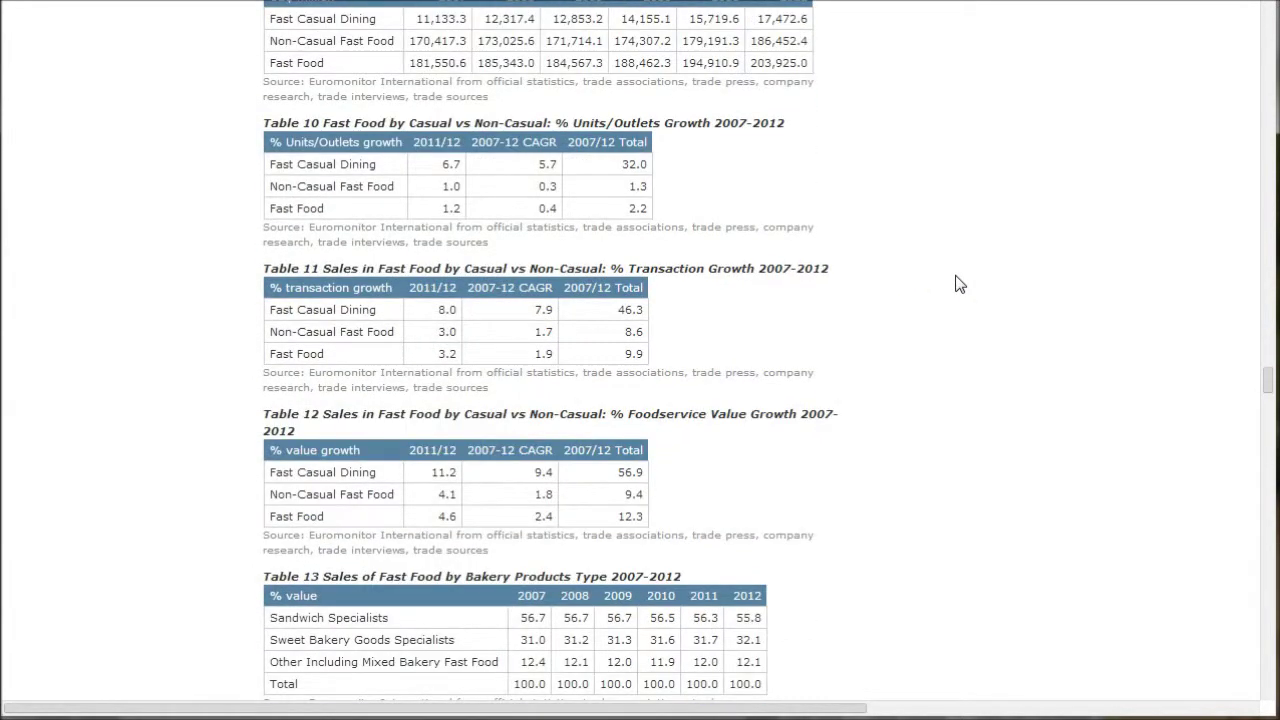
scroll(957, 285, "down", 3)
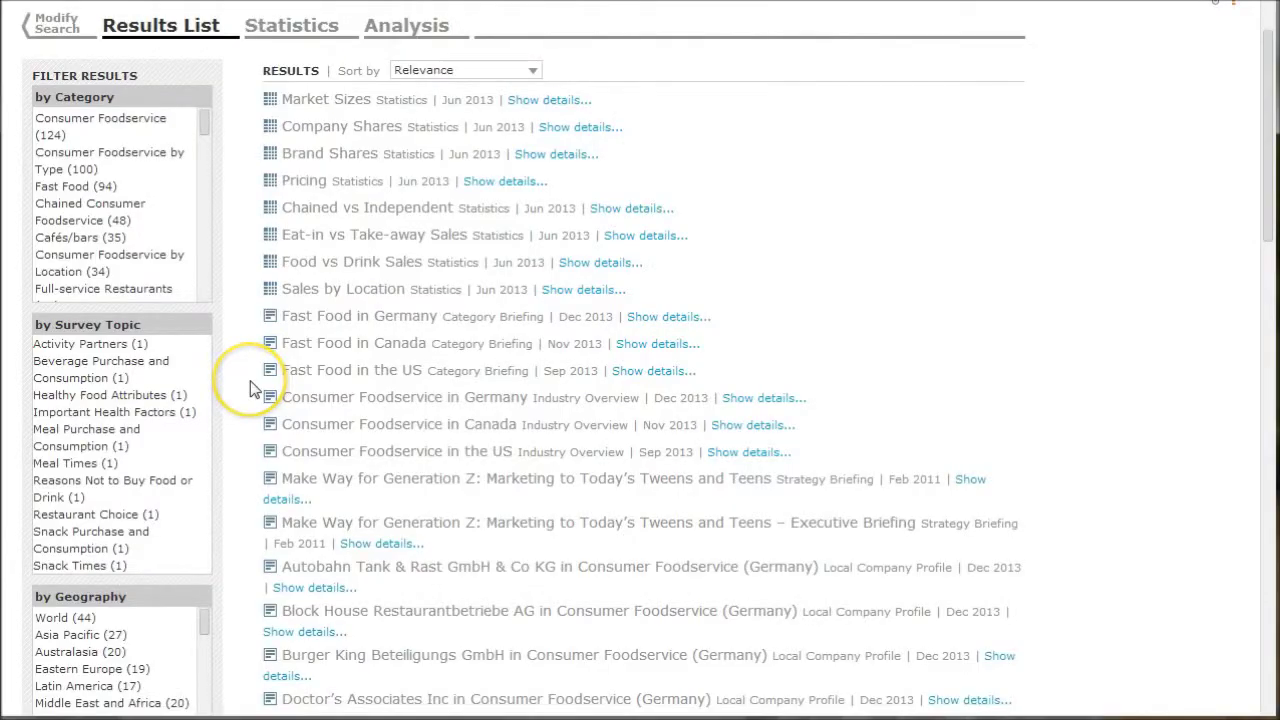
Step: Filter the results to Company Profiles (25) and scroll the list down to Chipotle
scroll(251, 386, "down", 3)
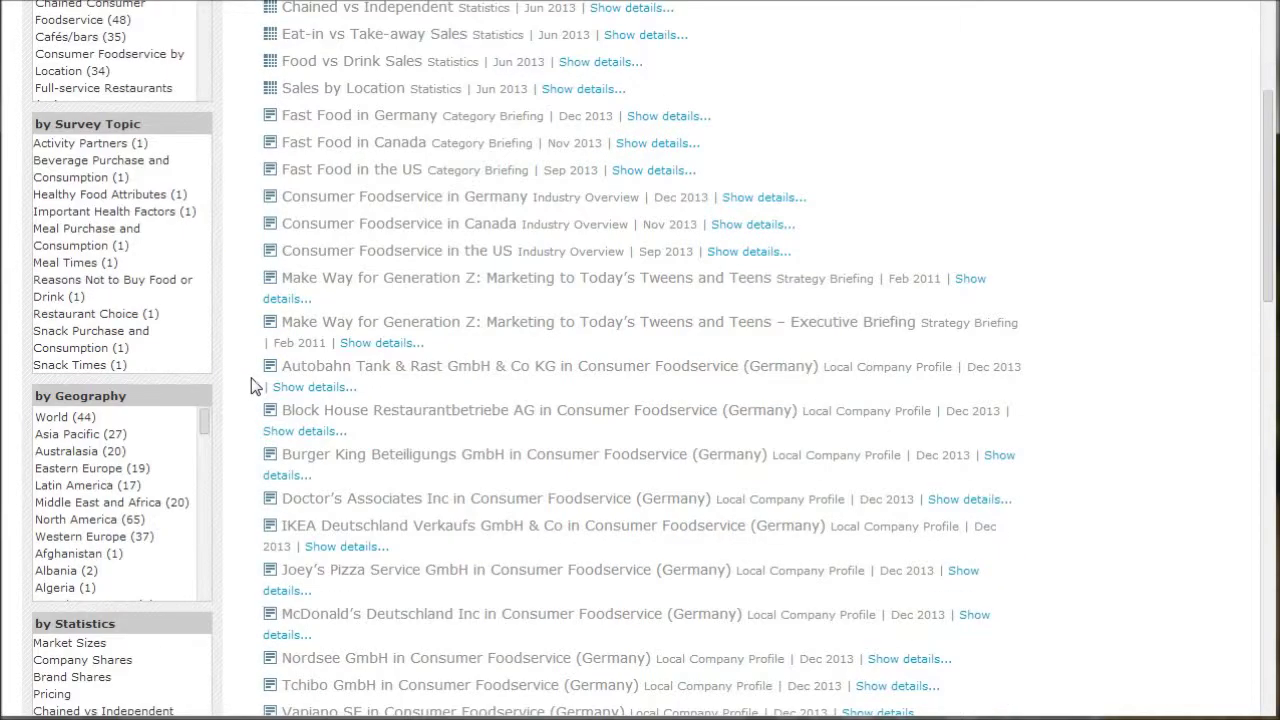
scroll(251, 386, "down", 6)
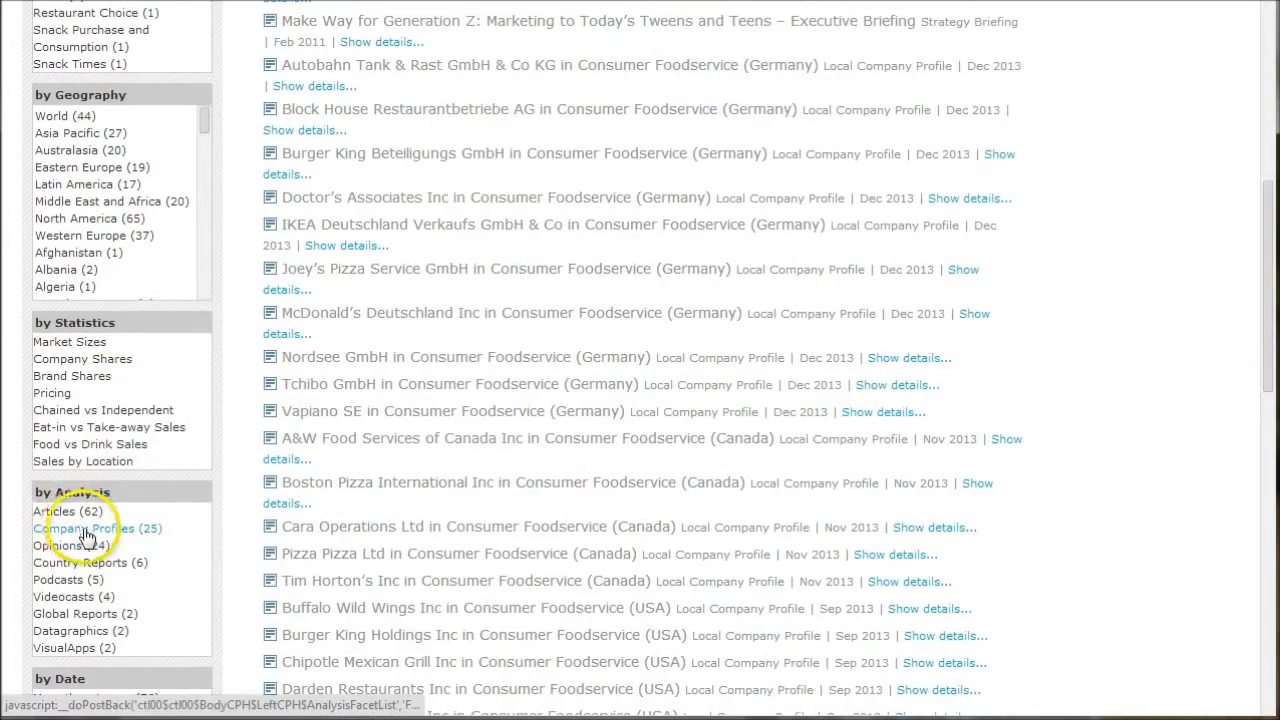
left_click(88, 533)
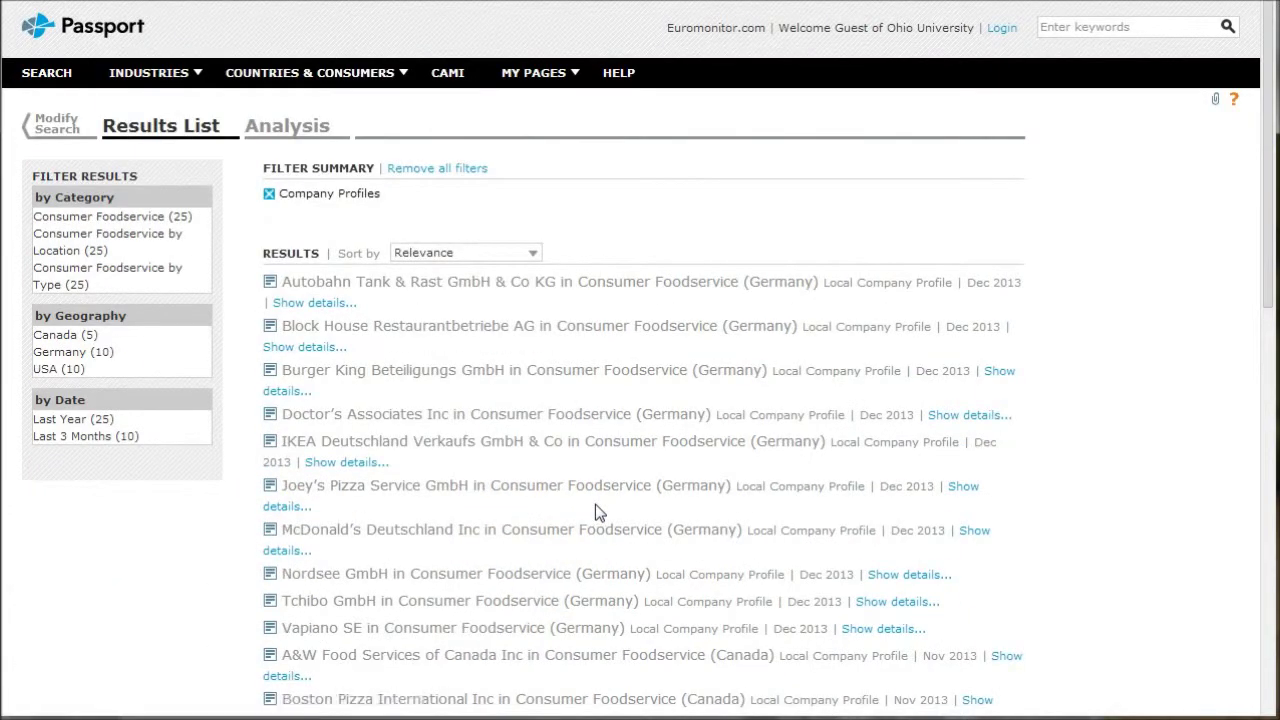
scroll(565, 430, "down", 2)
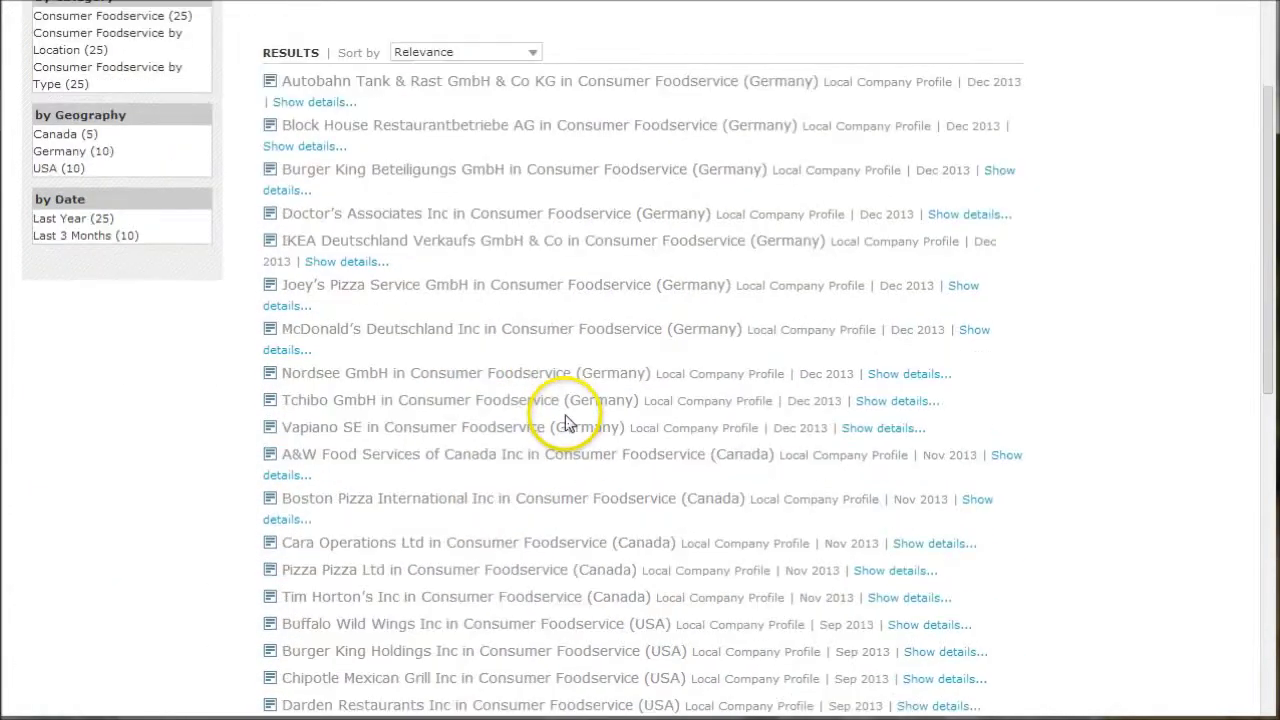
scroll(565, 420, "down", 1)
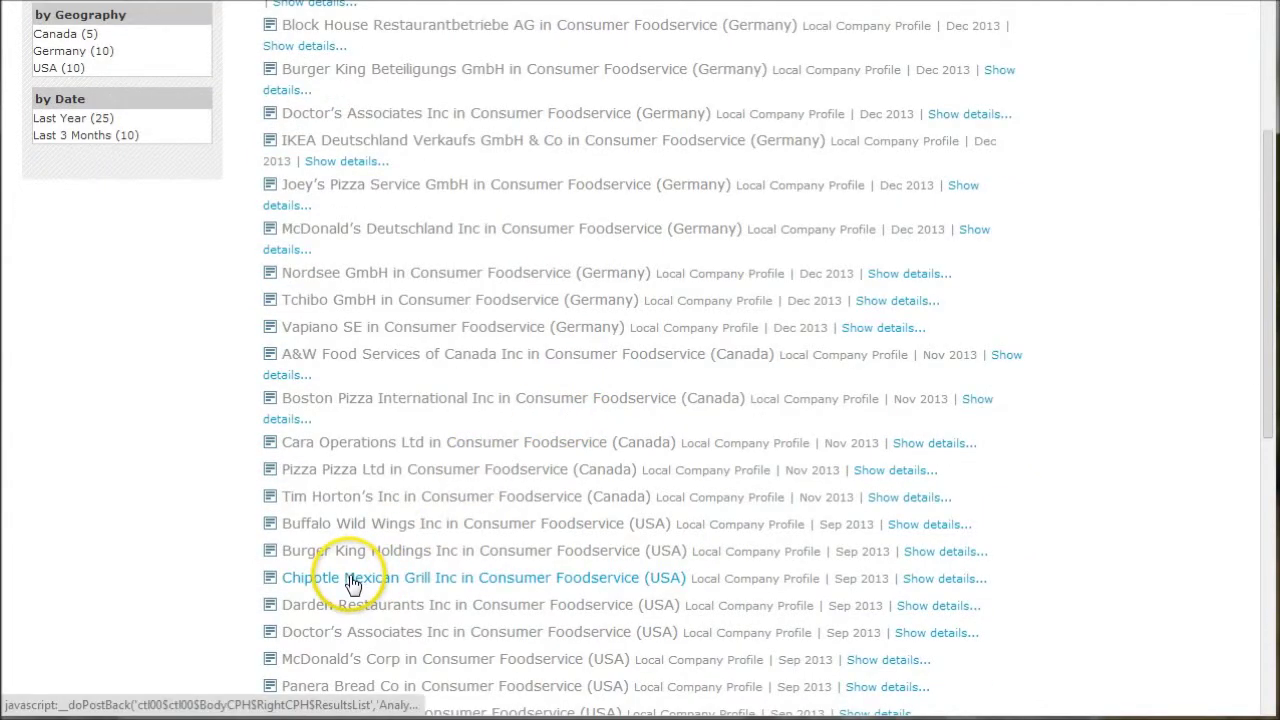
Step: Open the Chipotle Mexican Grill Inc (USA) profile, scroll through it, then return to the top
left_click(500, 580)
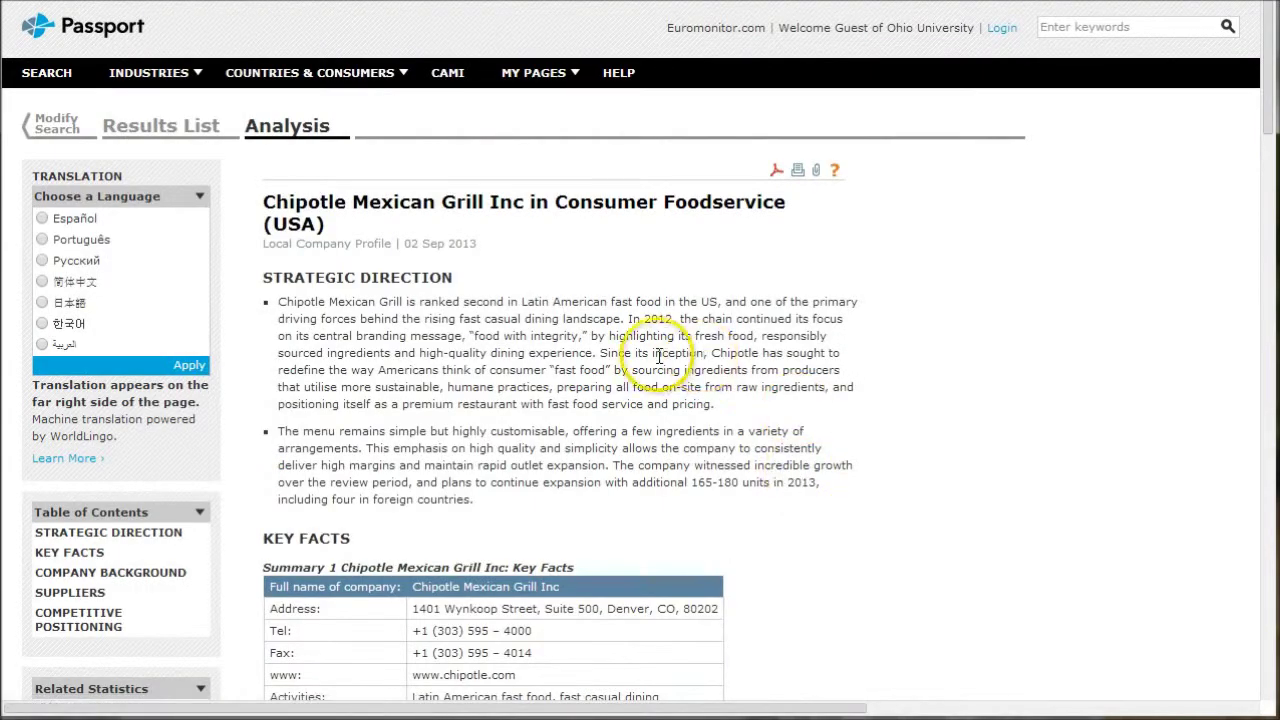
scroll(701, 387, "down", 1)
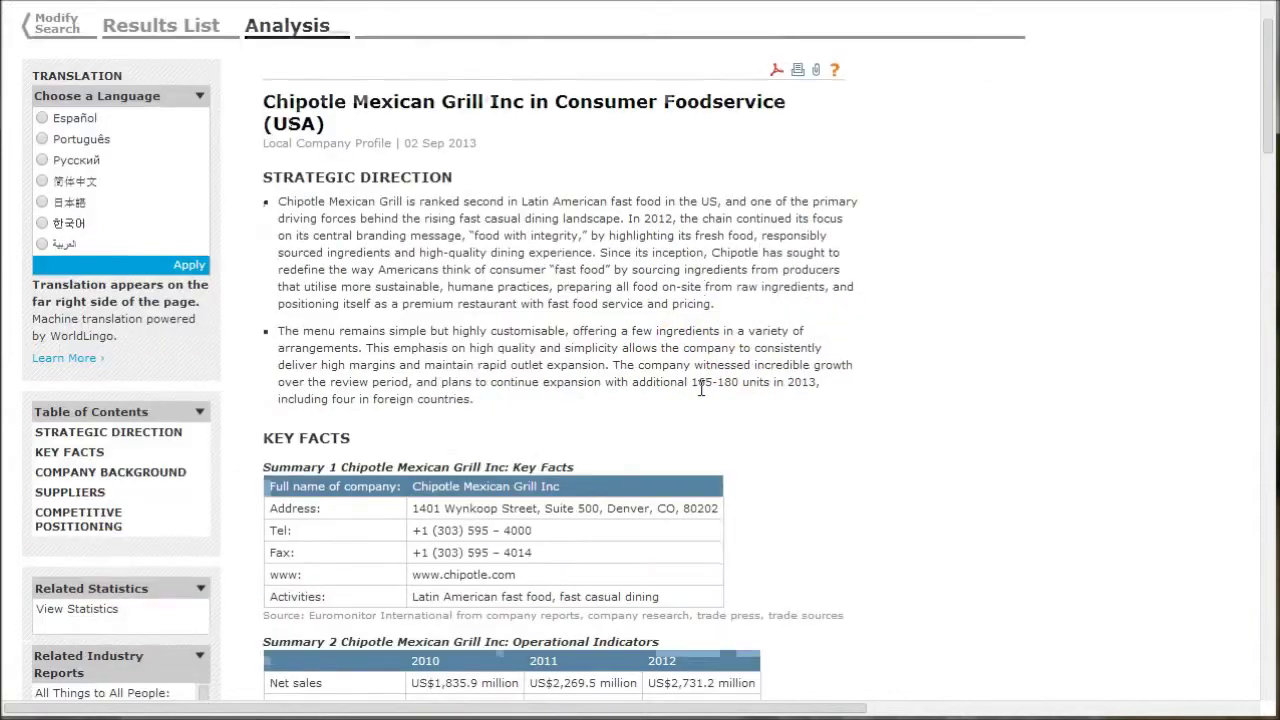
scroll(740, 384, "down", 4)
scroll(710, 385, "down", 8)
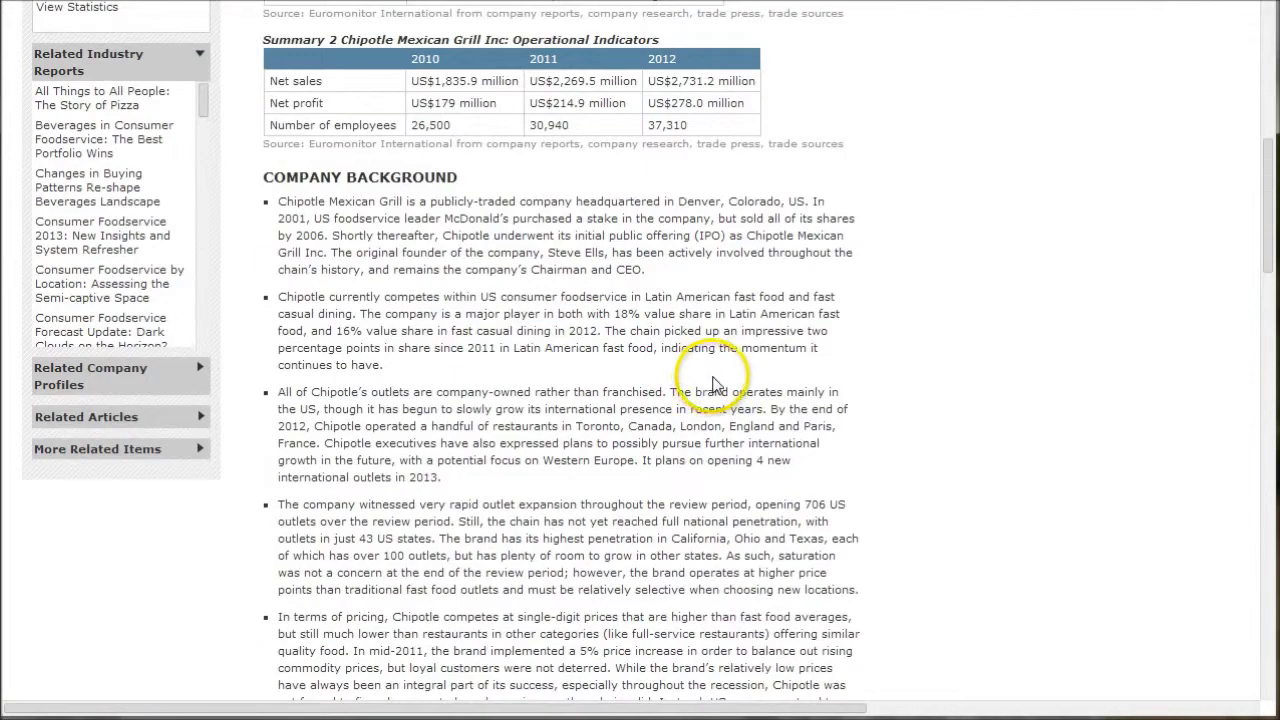
scroll(713, 377, "up", 12)
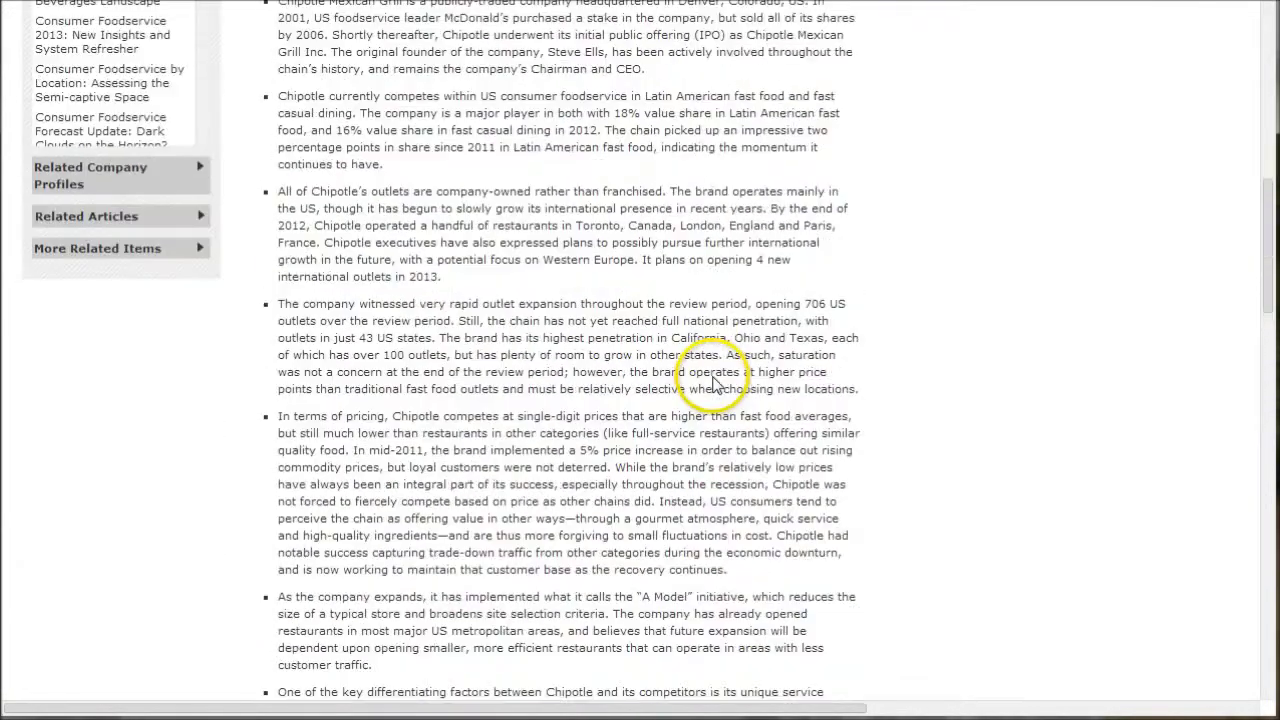
scroll(722, 380, "up", 2)
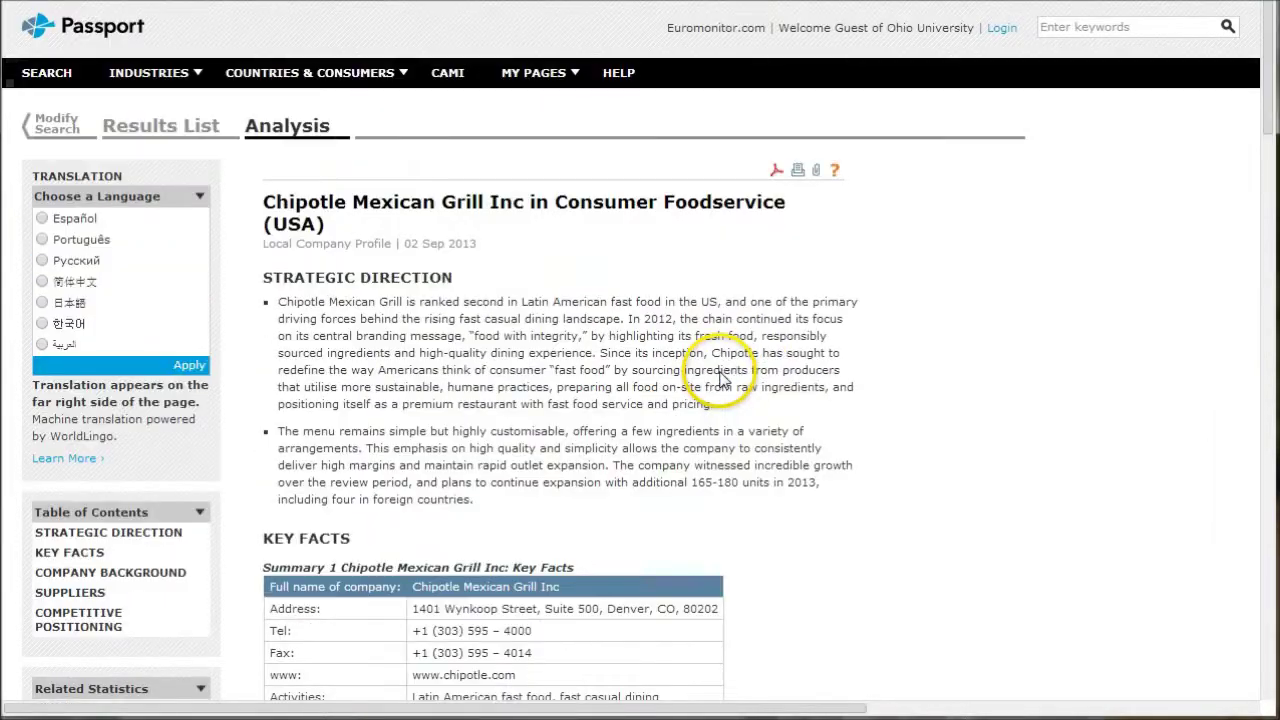